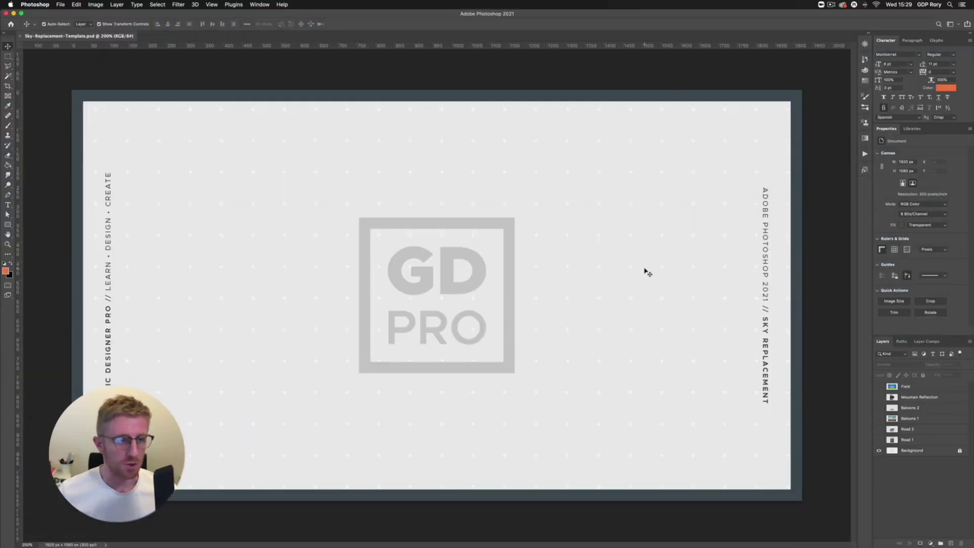
Make the Road 1 layer visible and start Sky Replacement on it.
left_click(910, 439)
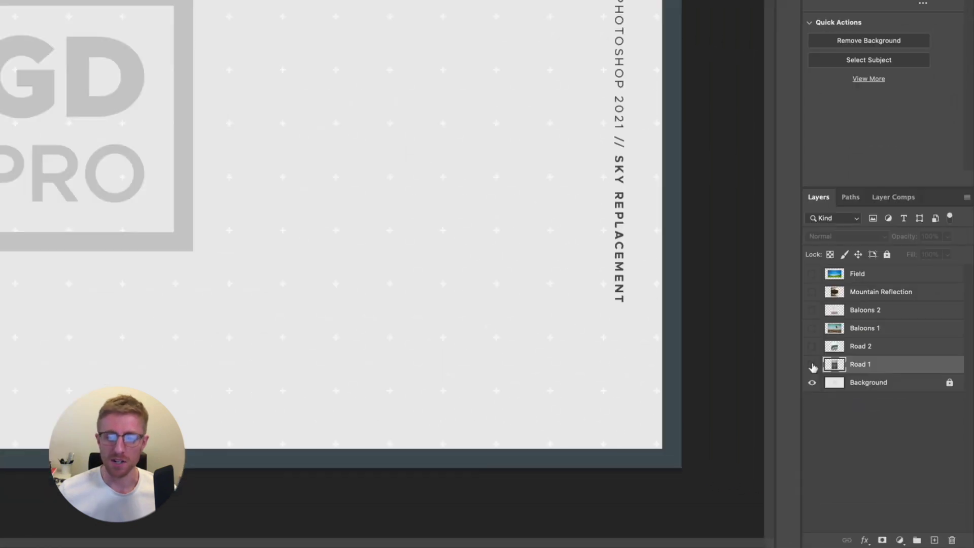
left_click(880, 440)
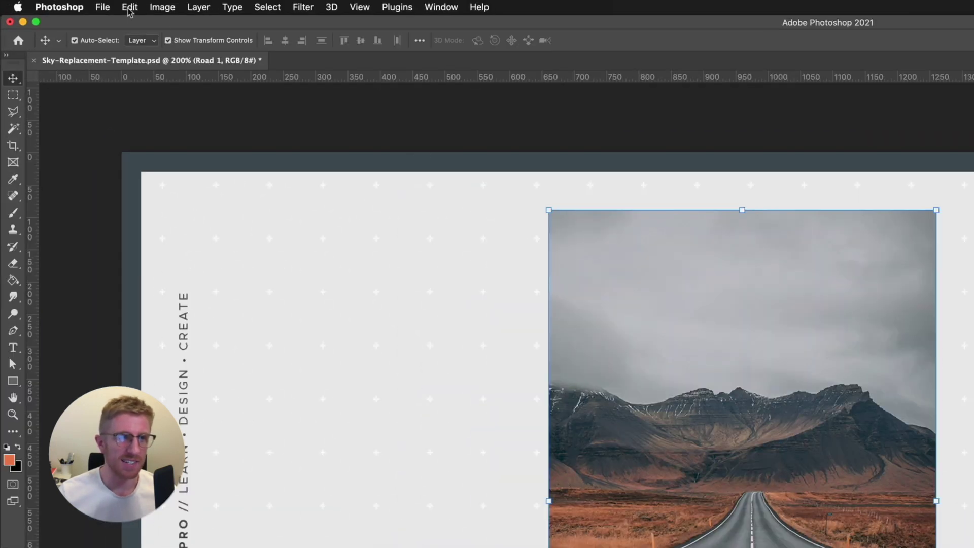
left_click(129, 7)
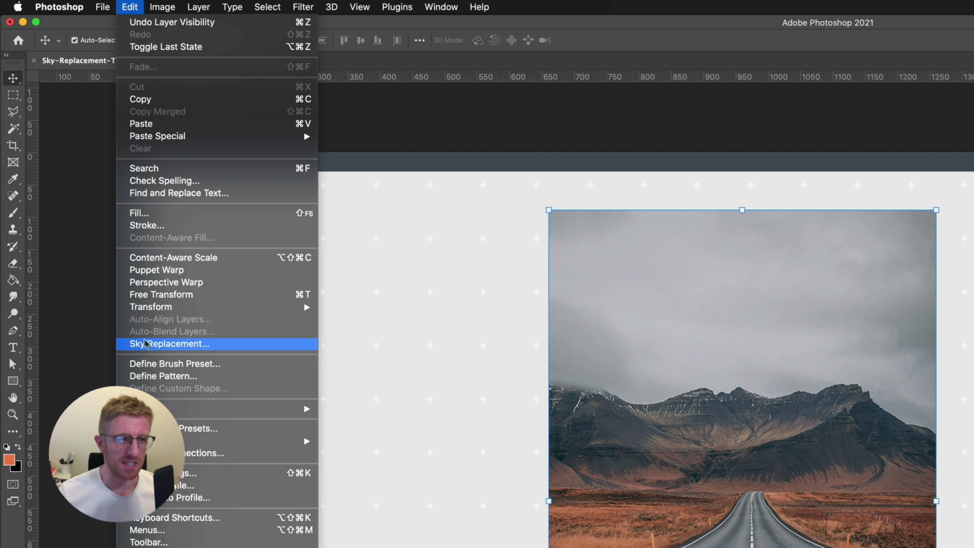
left_click(222, 349)
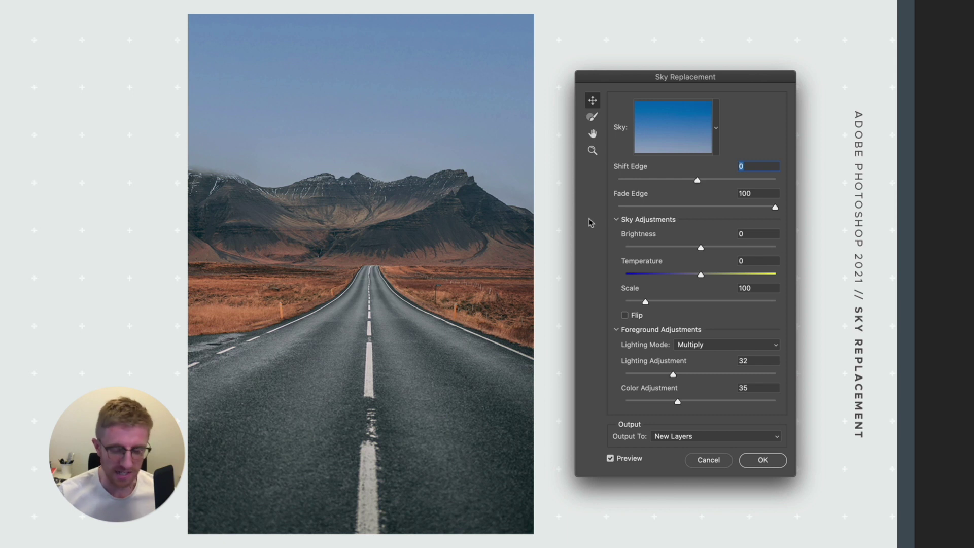
Try three cloudy presets from the Blue Skies group on the road photo, and shift the last one left and slightly up.
key("super+plus")
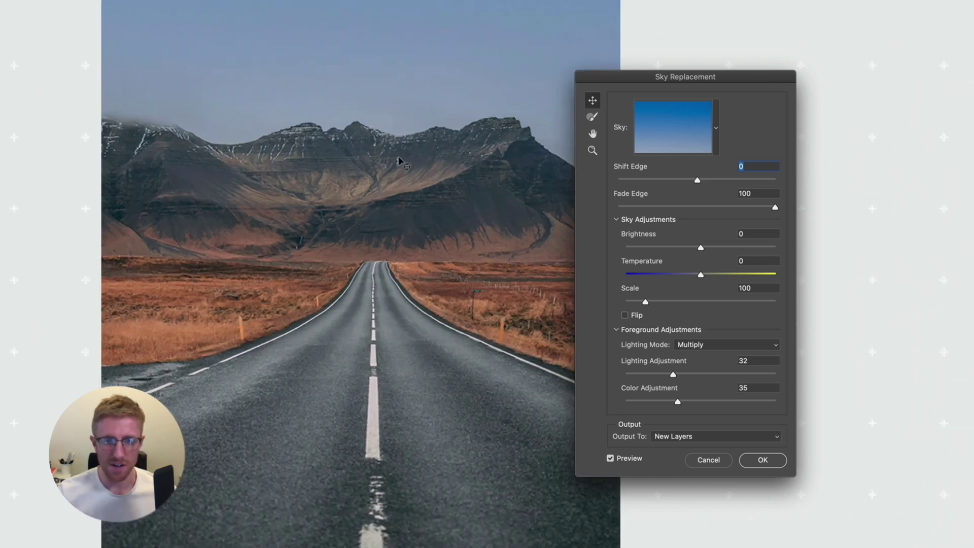
scroll(401, 161, "up", 5)
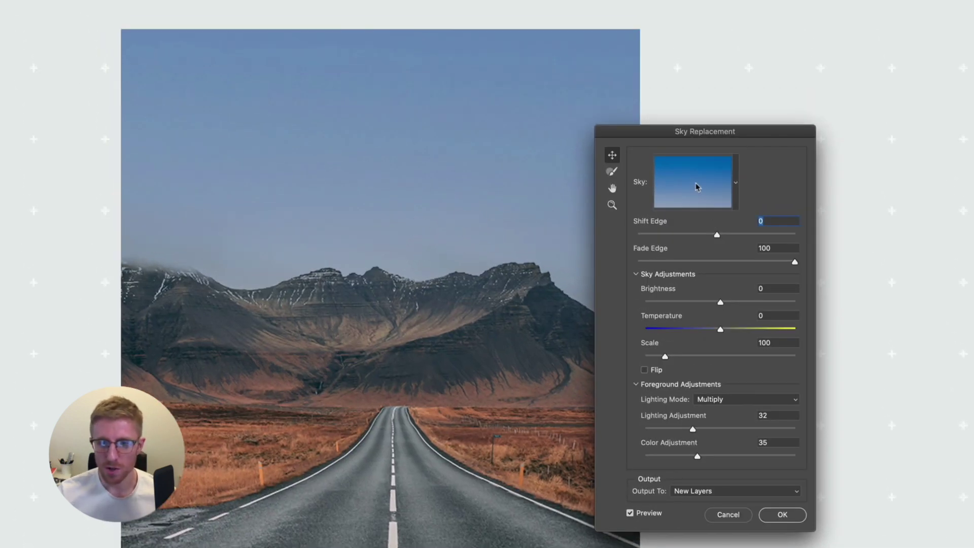
left_click(736, 184)
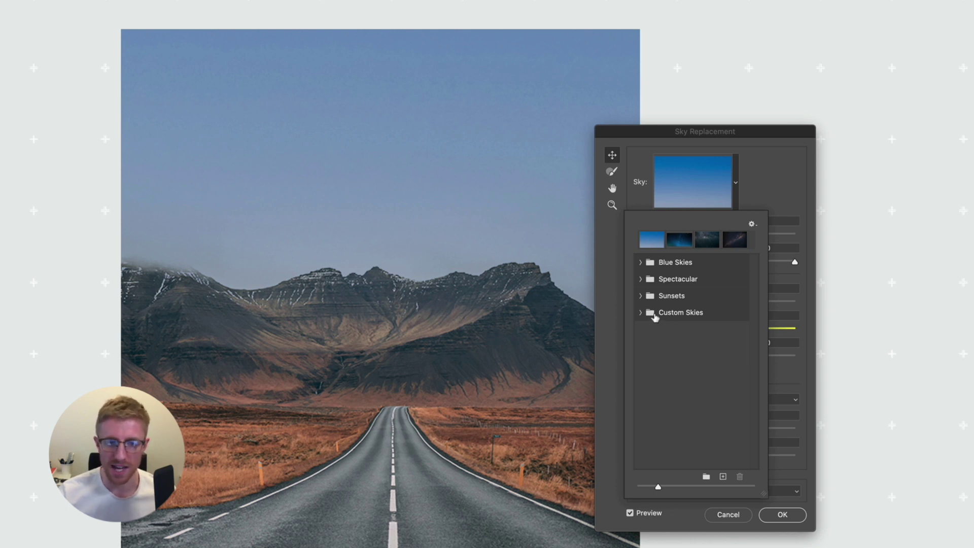
left_click(641, 264)
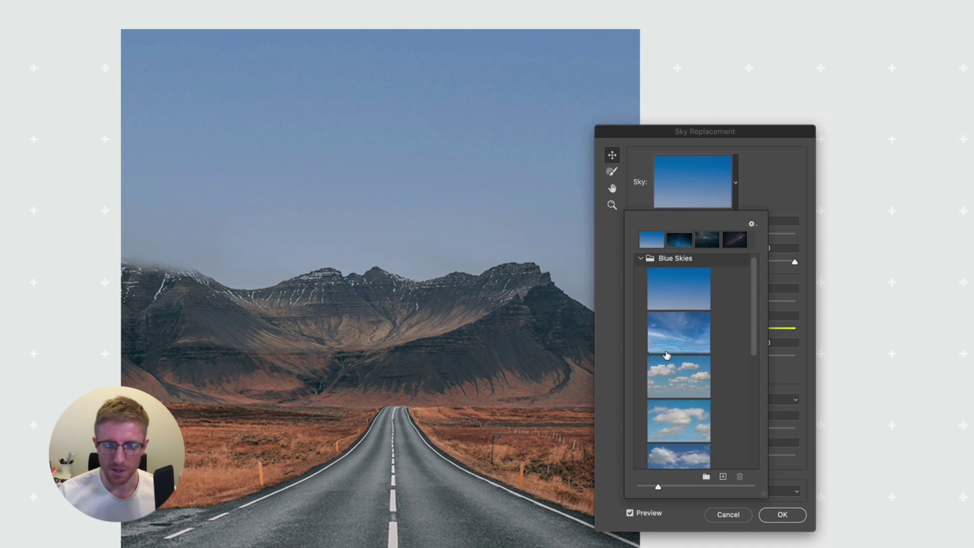
scroll(667, 355, "down", 2)
scroll(666, 354, "down", 2)
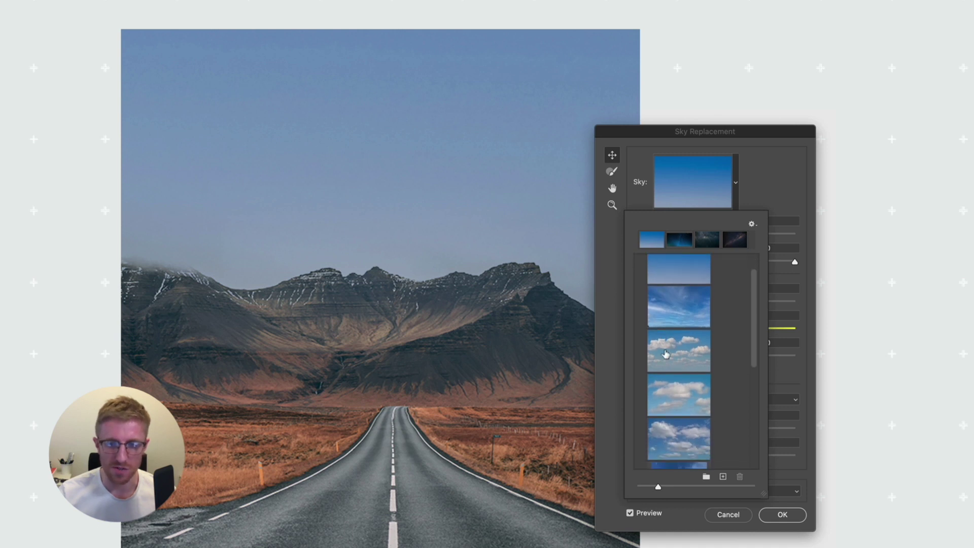
left_click(666, 350)
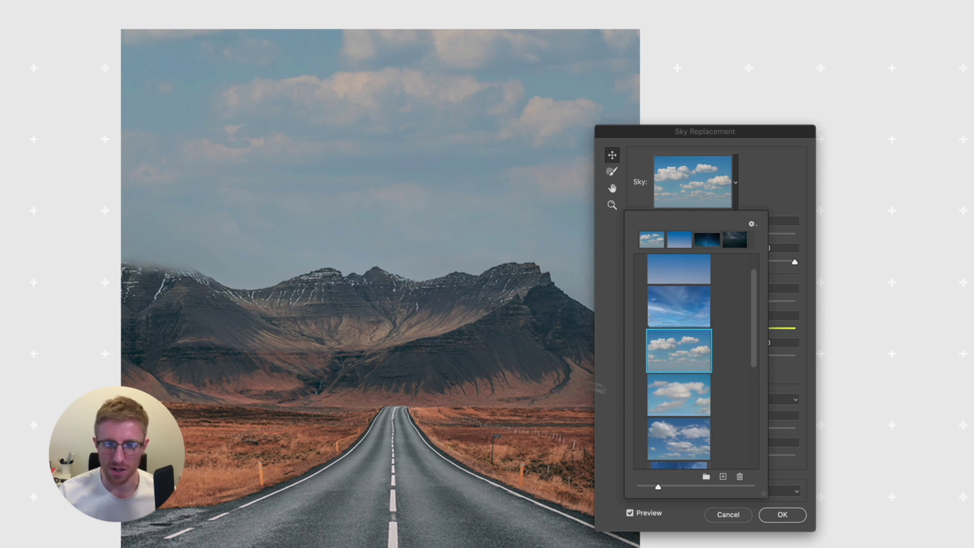
left_click(666, 398)
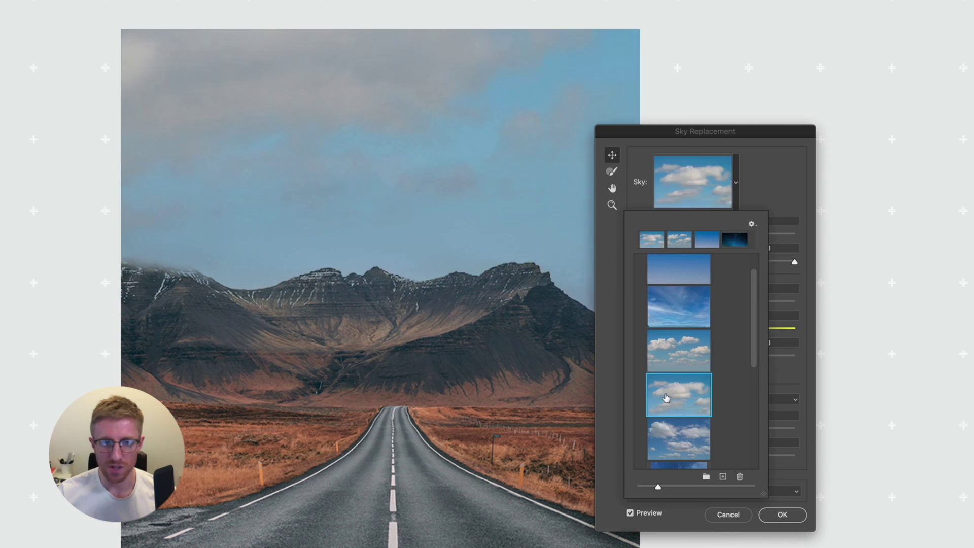
left_click(671, 436)
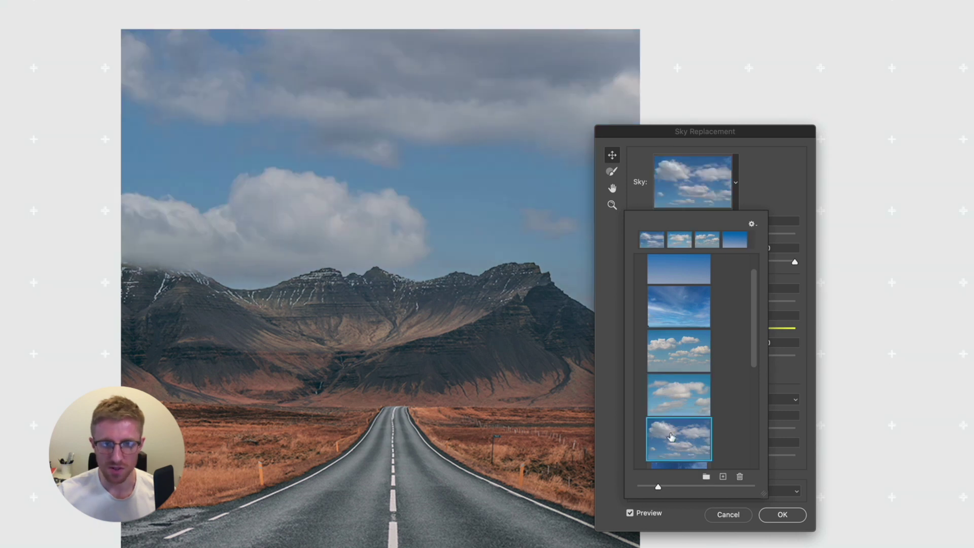
left_click(358, 163)
left_click_drag(352, 157, 313, 186)
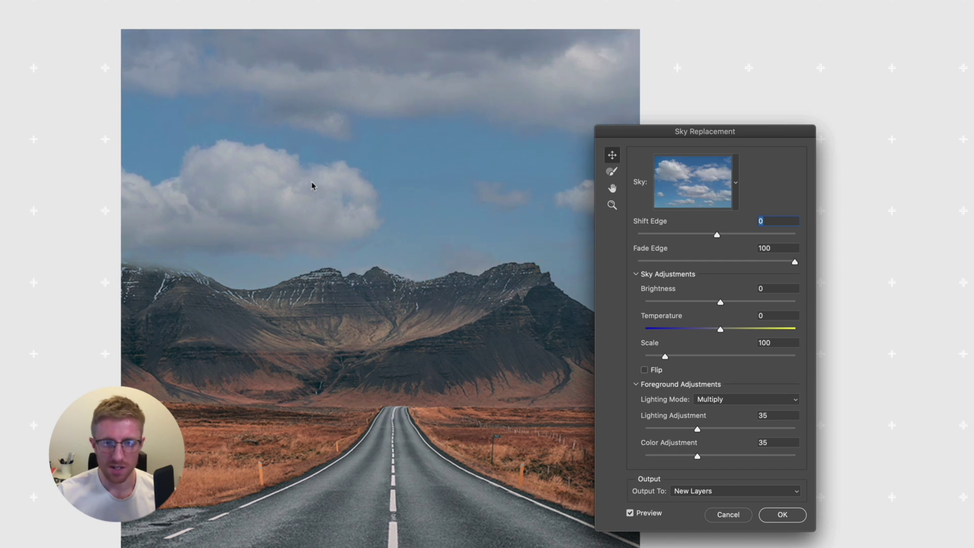
Try the rainbow, orange sunset and red sunset skies in the Spectacular group, and choose the grey storm-cloud sky.
left_click(737, 183)
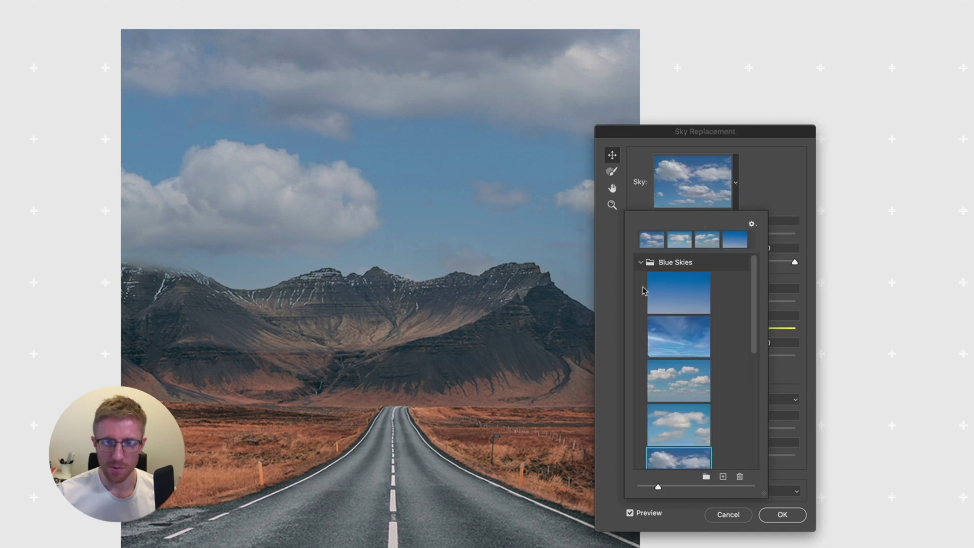
left_click(641, 263)
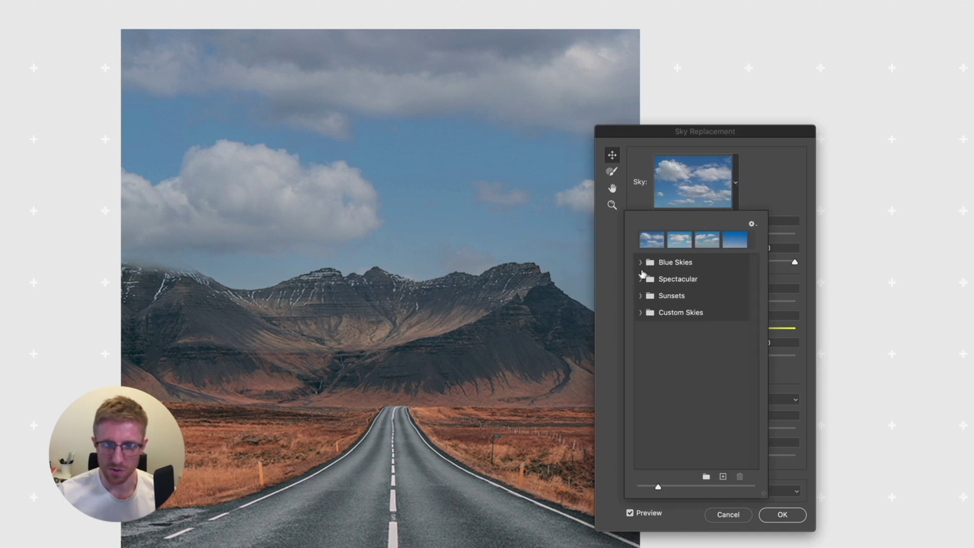
left_click(641, 279)
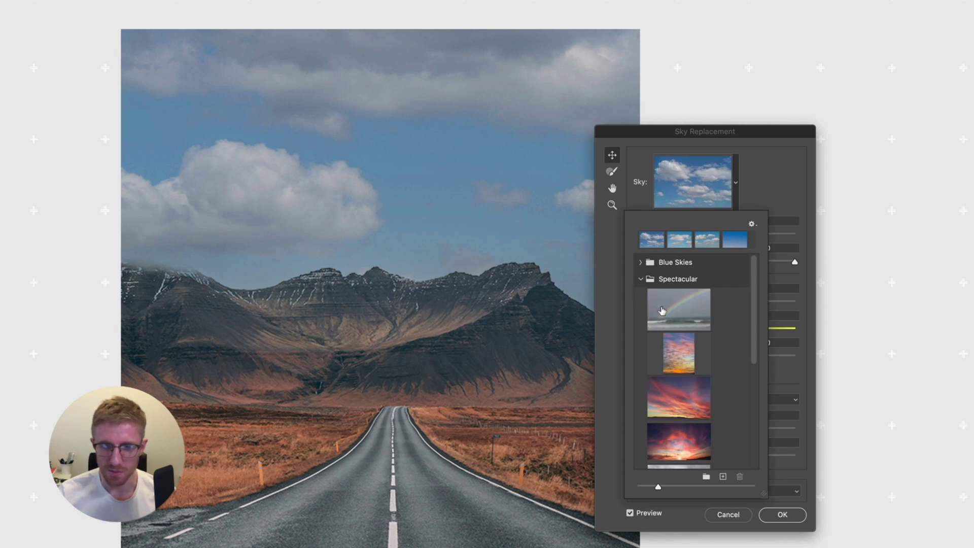
left_click(663, 312)
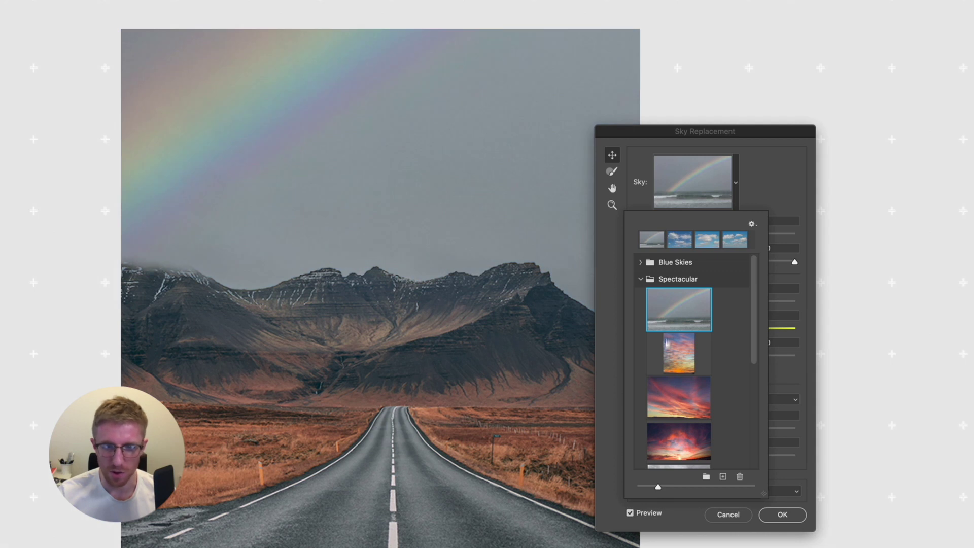
left_click(668, 359)
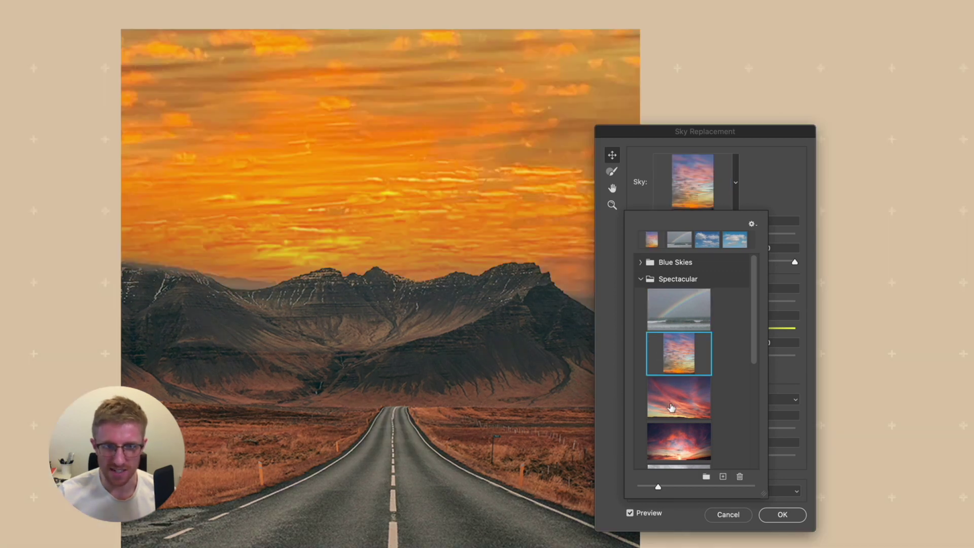
left_click(672, 406)
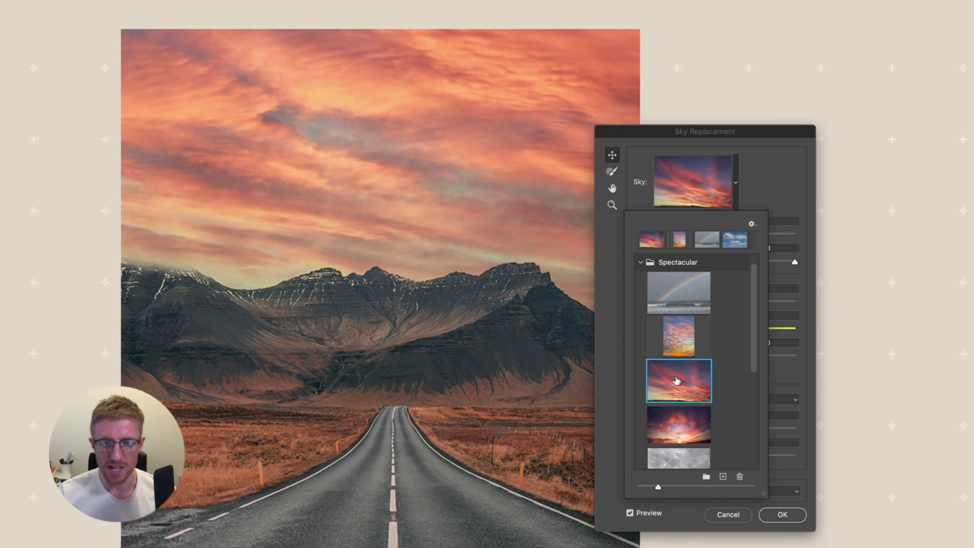
scroll(676, 382, "down", 1)
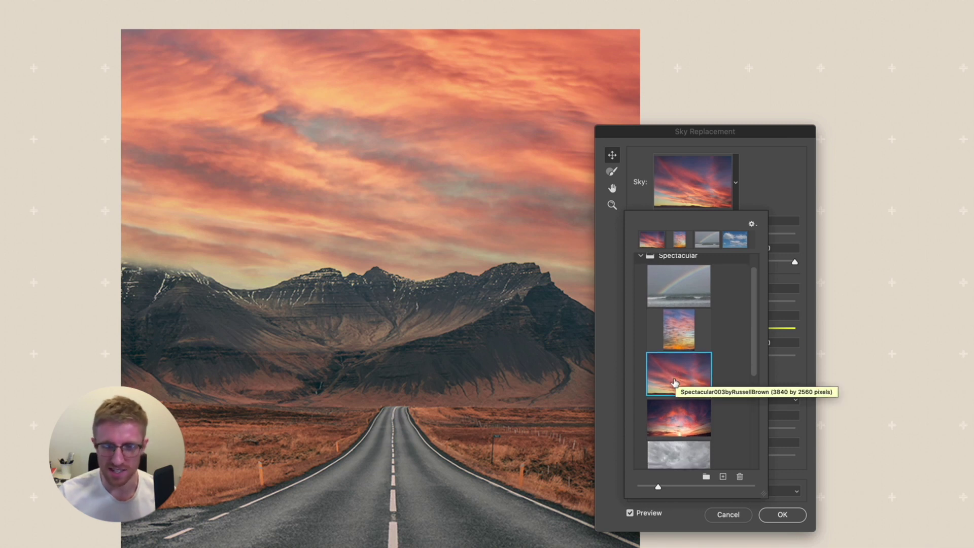
scroll(675, 382, "down", 5)
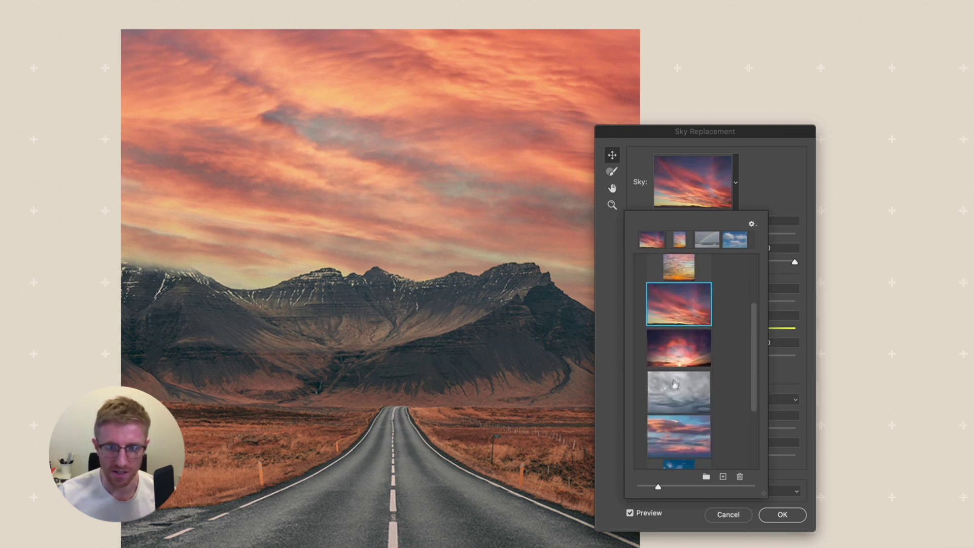
left_click(668, 395)
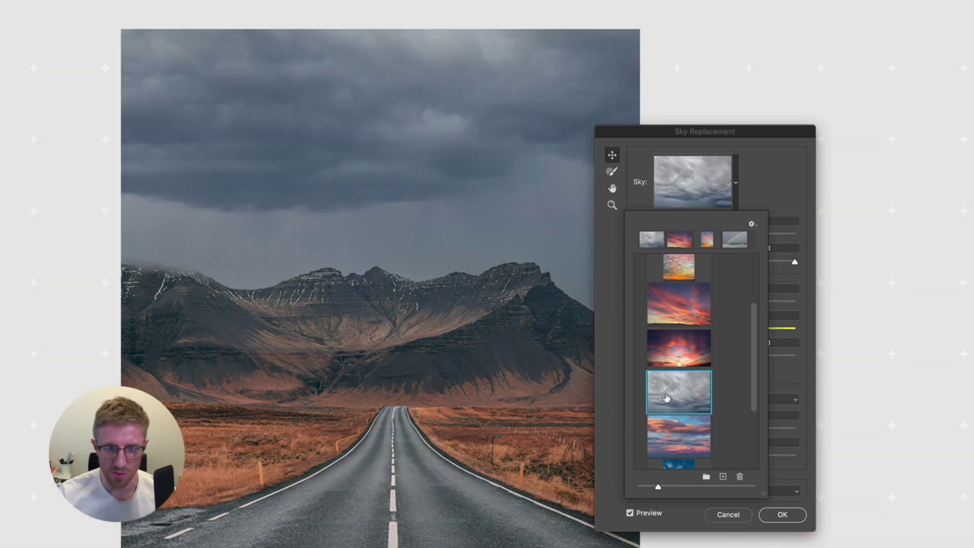
scroll(666, 396, "down", 2)
scroll(666, 397, "down", 2)
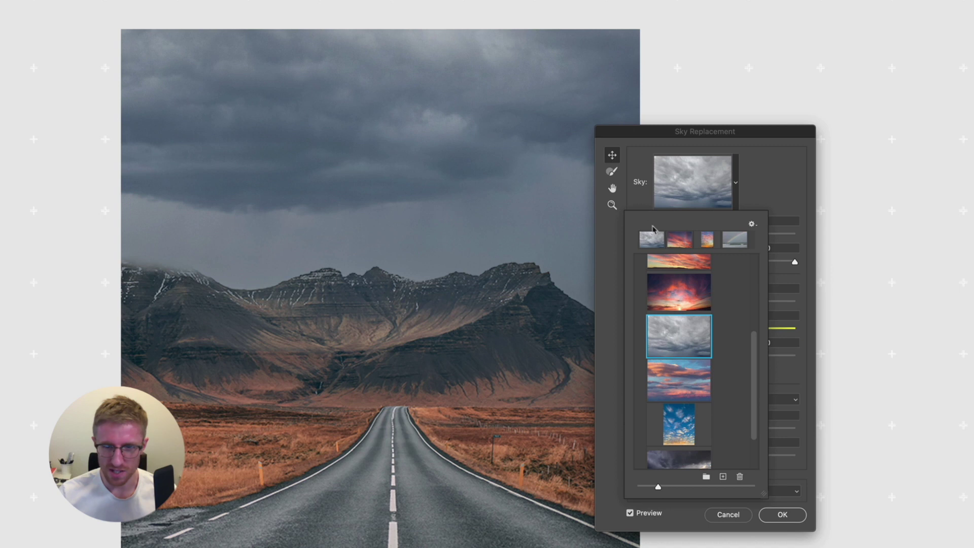
left_click(772, 192)
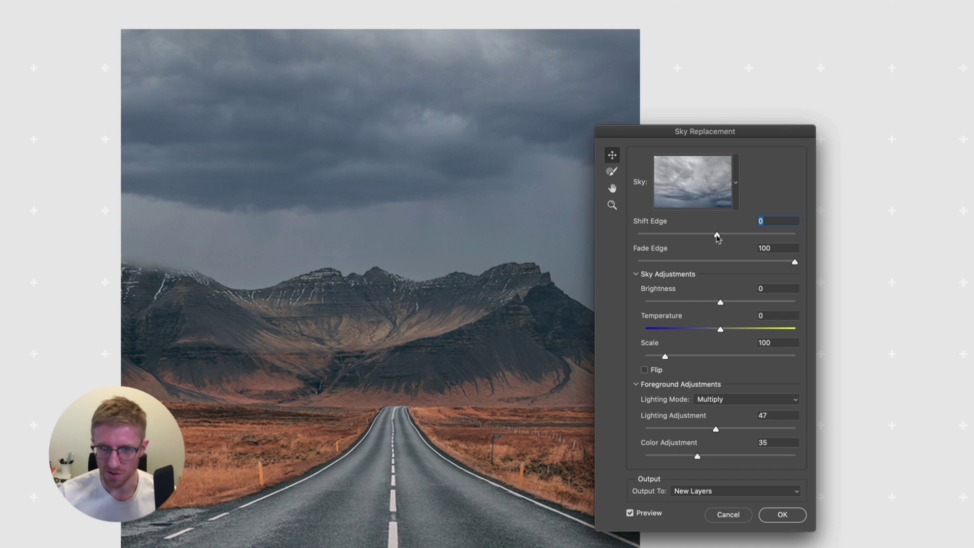
Try Shift Edge at -55 before setting it to 1, and set the sky's Brightness to -10, Temperature to -41 and Scale to 89.
left_click_drag(717, 236, 674, 242)
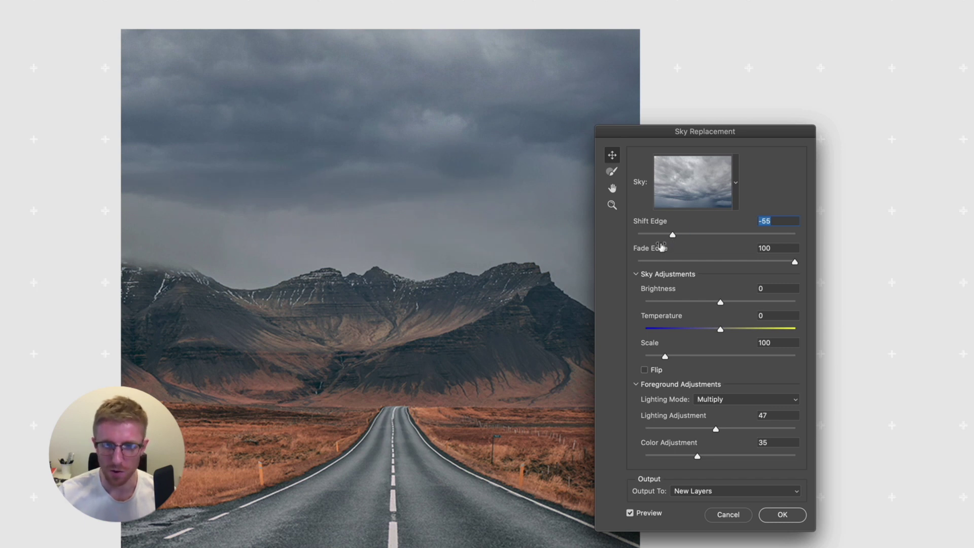
left_click_drag(674, 237, 717, 238)
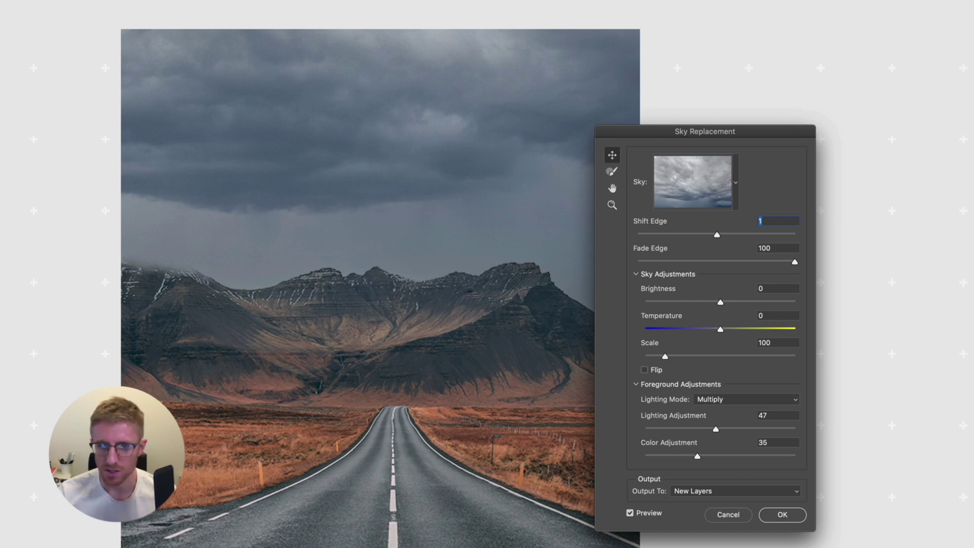
mouse_move(721, 304)
left_mouse_down()
mouse_move(701, 304)
mouse_move(715, 305)
left_mouse_up()
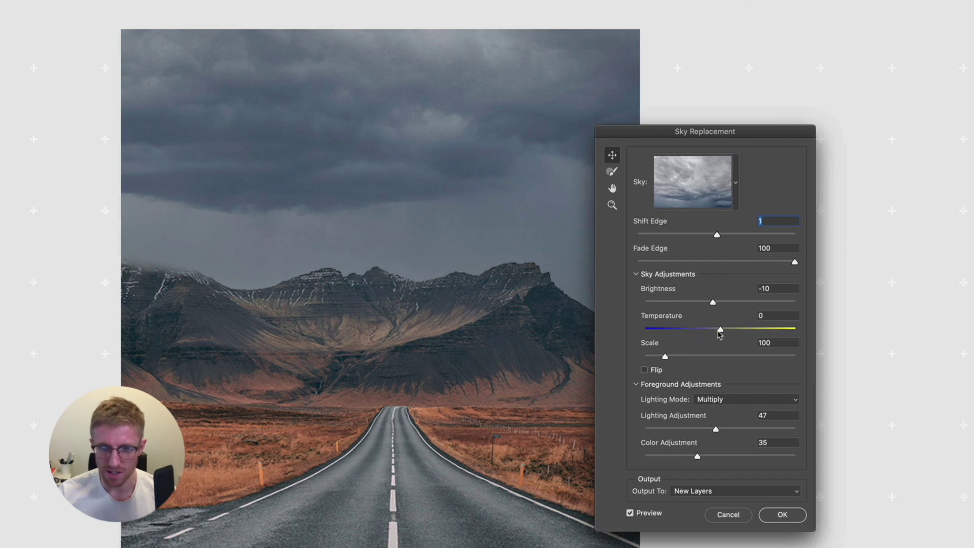
left_click_drag(720, 334, 689, 334)
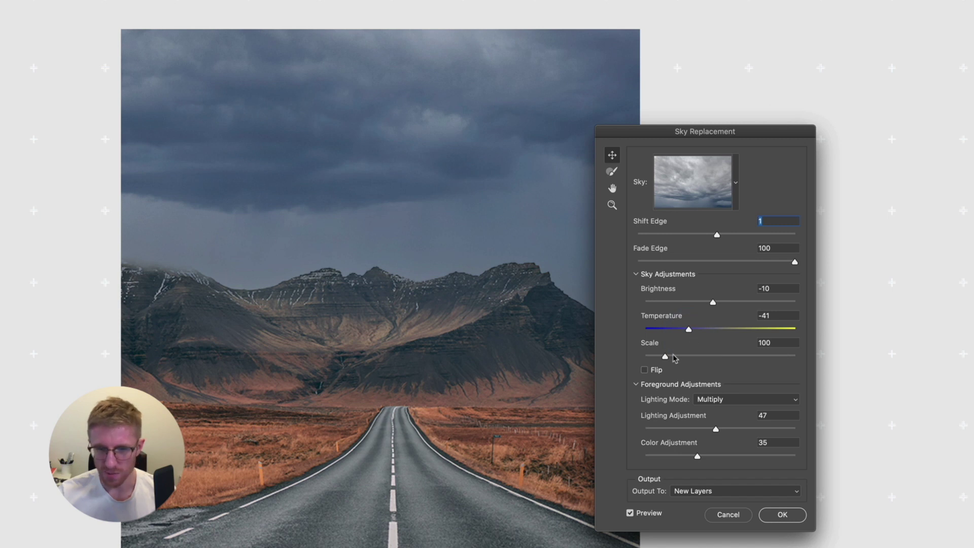
left_click_drag(665, 359, 662, 359)
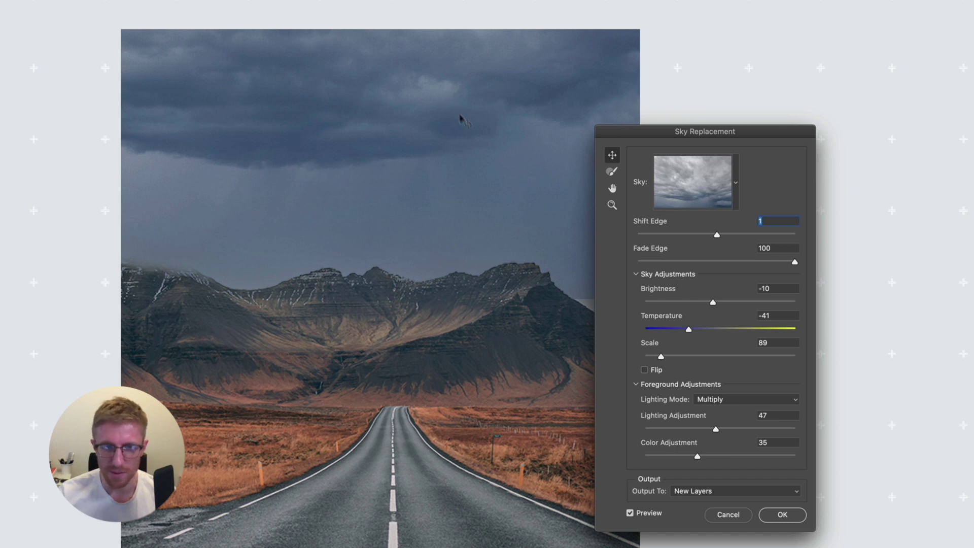
Move the replacement sky down towards the mountains, and try flipping it horizontally before turning Flip back off.
left_click_drag(424, 103, 417, 219)
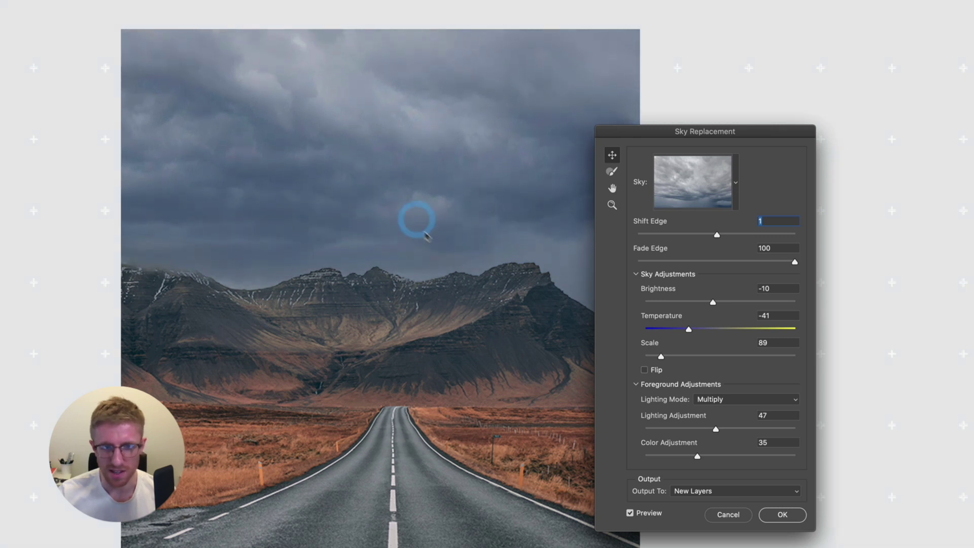
left_click(645, 371)
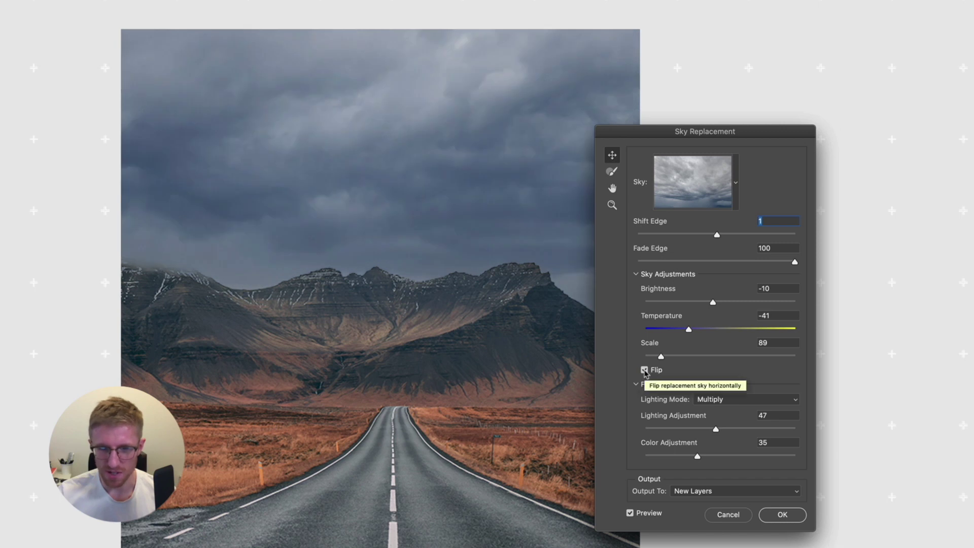
left_click(645, 371)
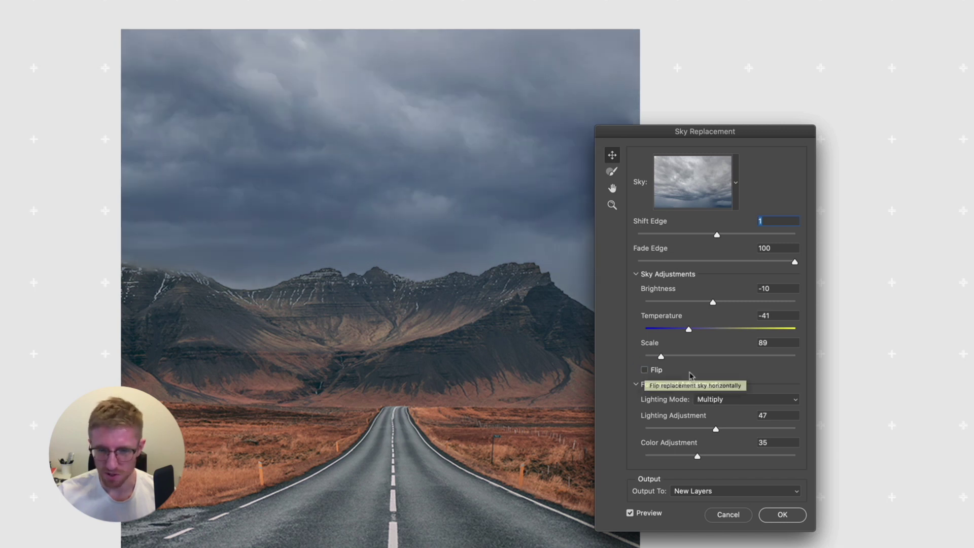
Check the Lighting Mode options for the foreground and keep Multiply.
scroll(680, 400, "down", 1)
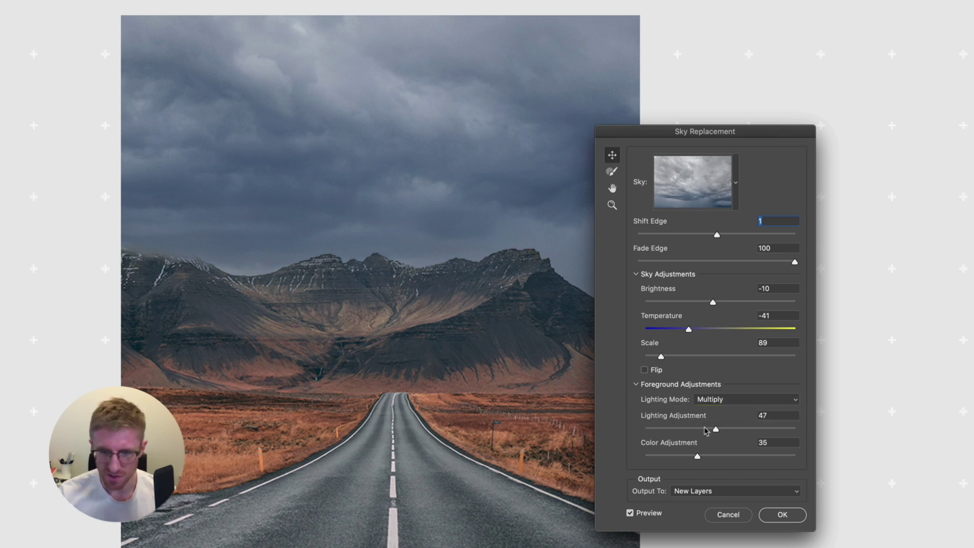
left_click(728, 402)
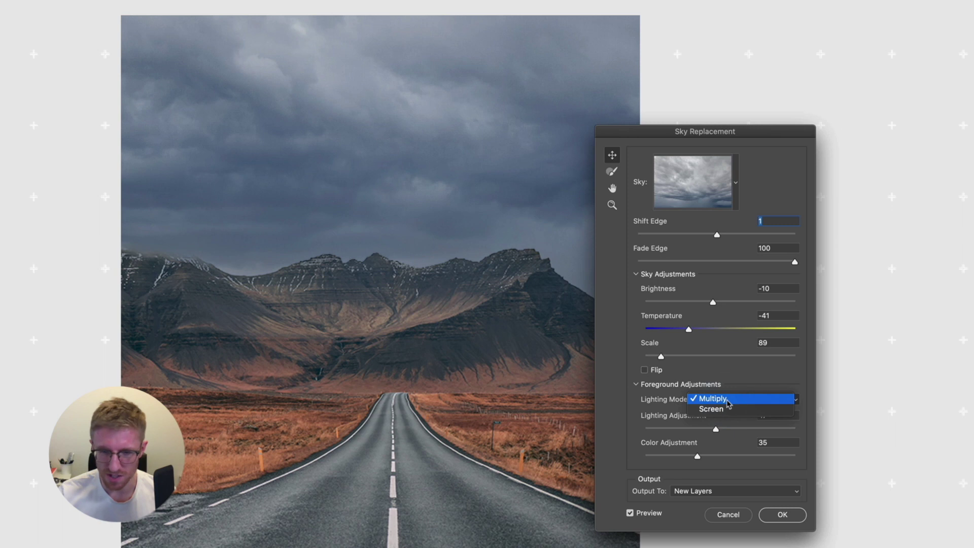
left_click(727, 400)
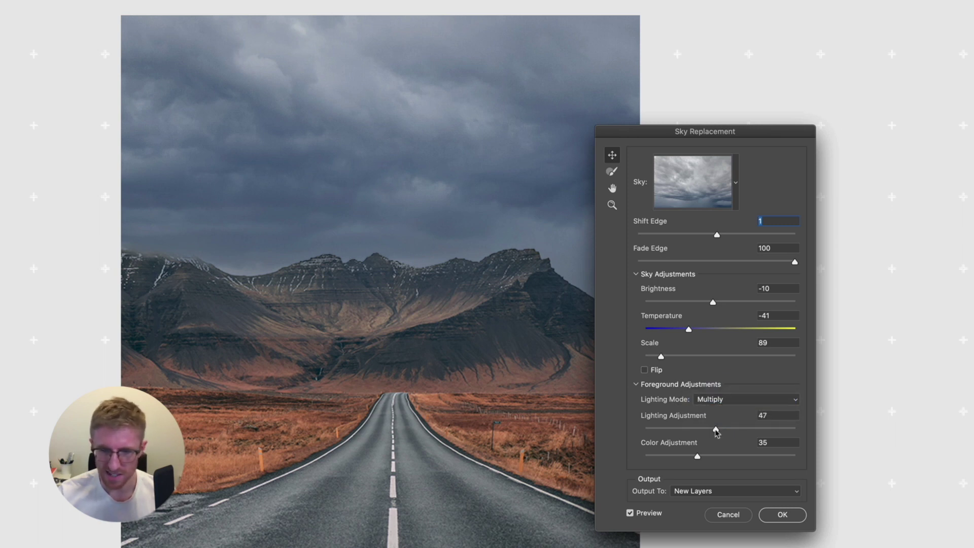
Try the foreground's Lighting Adjustment at 0 and 100, and its Color Adjustment at 0 and 100.
left_click_drag(714, 431, 643, 431)
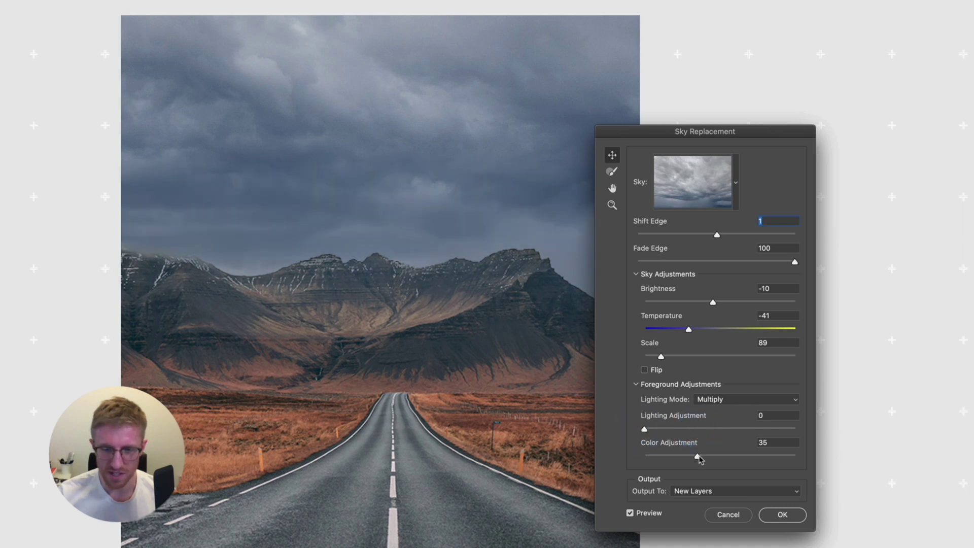
left_click_drag(698, 457, 625, 459)
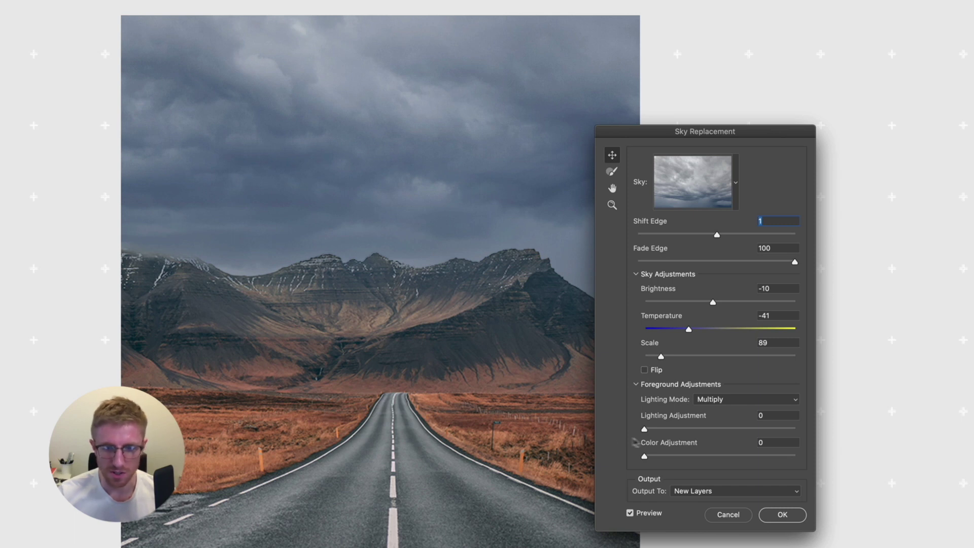
left_click_drag(645, 457, 812, 460)
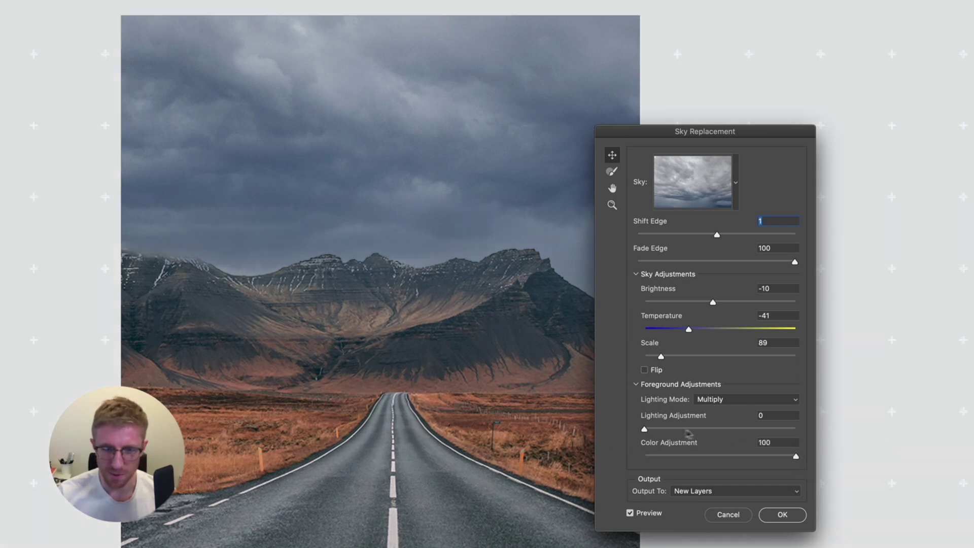
left_click_drag(644, 429, 797, 430)
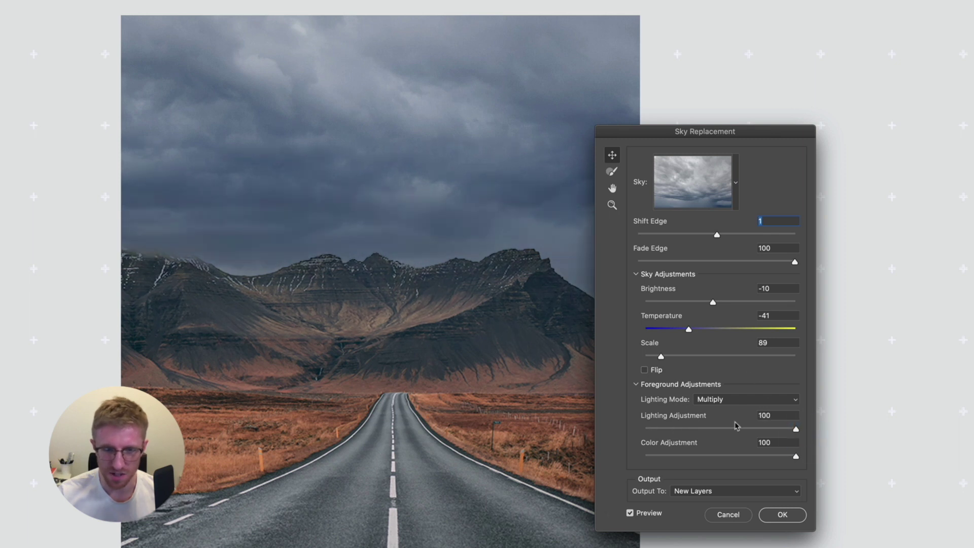
Switch the replacement sky to the dark purple-red sunset in the Spectacular group and set Color Adjustment to 100.
left_click(736, 184)
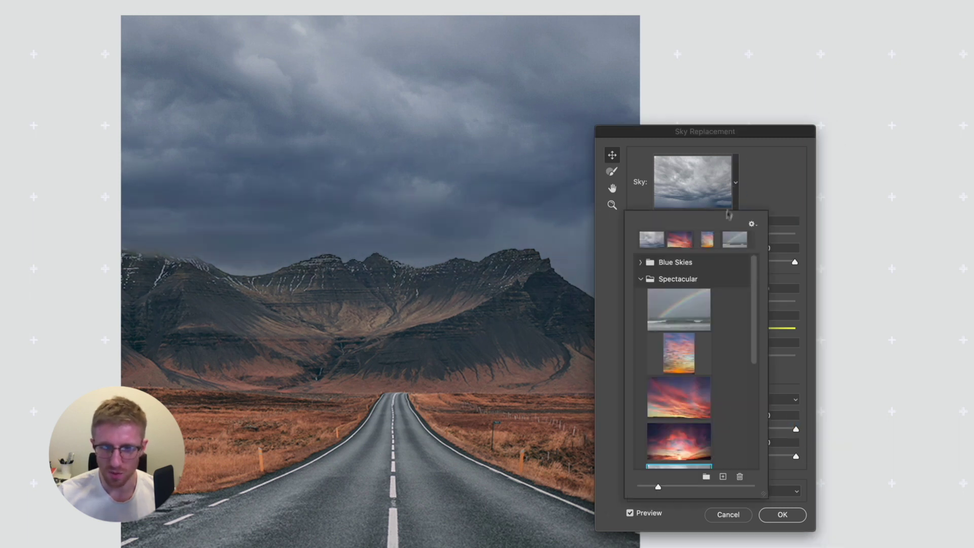
scroll(695, 381, "down", 4)
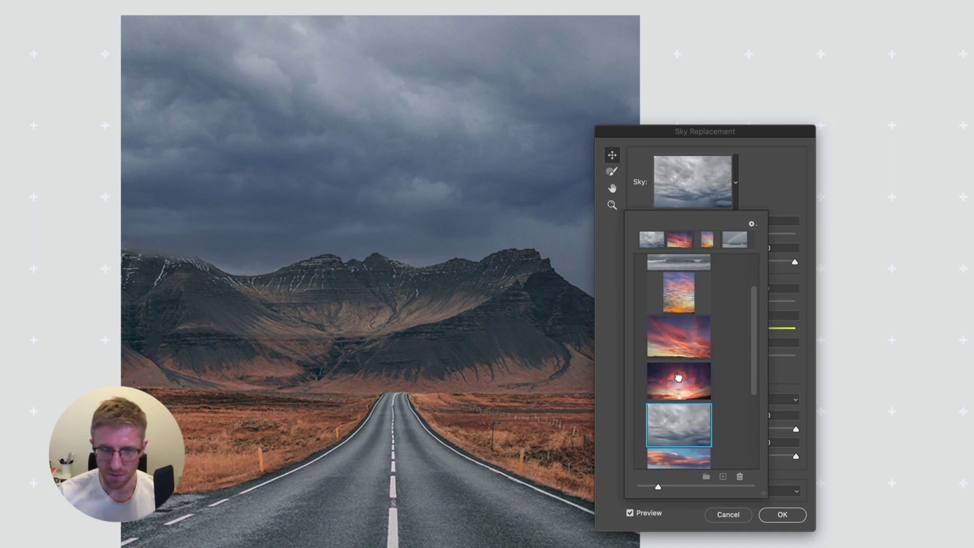
left_click(680, 381)
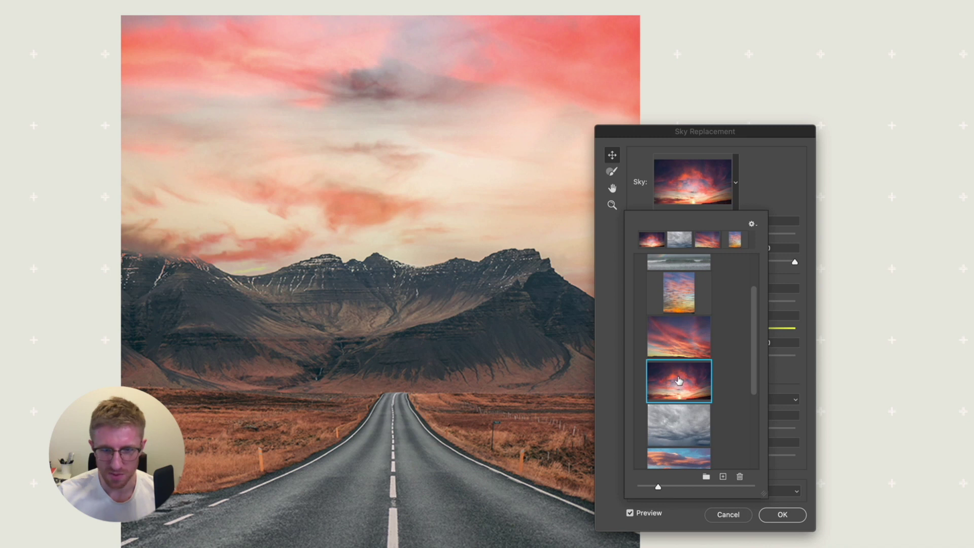
key("Return")
left_click_drag(700, 458, 810, 455)
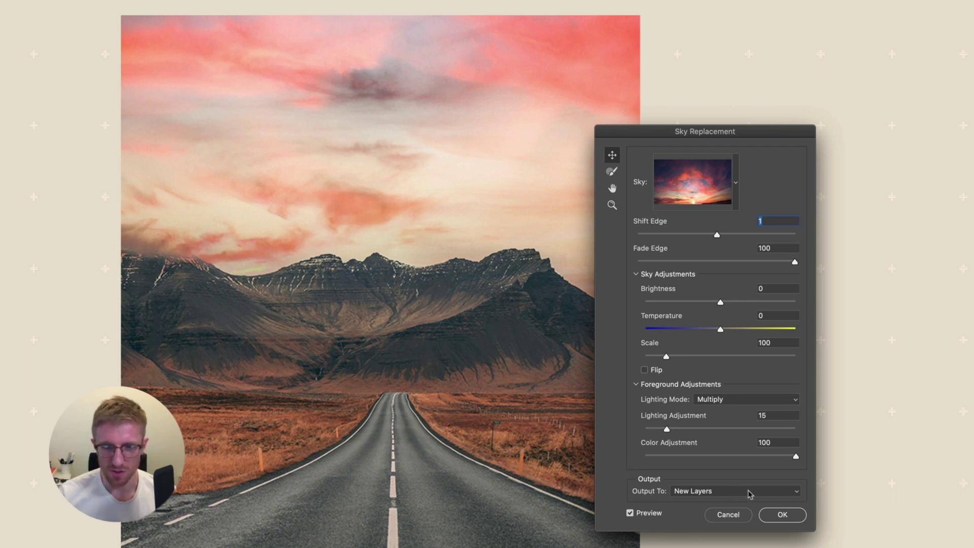
Keep New Layers as the output option and apply the sky replacement to the Road 1 photo.
left_click(795, 493)
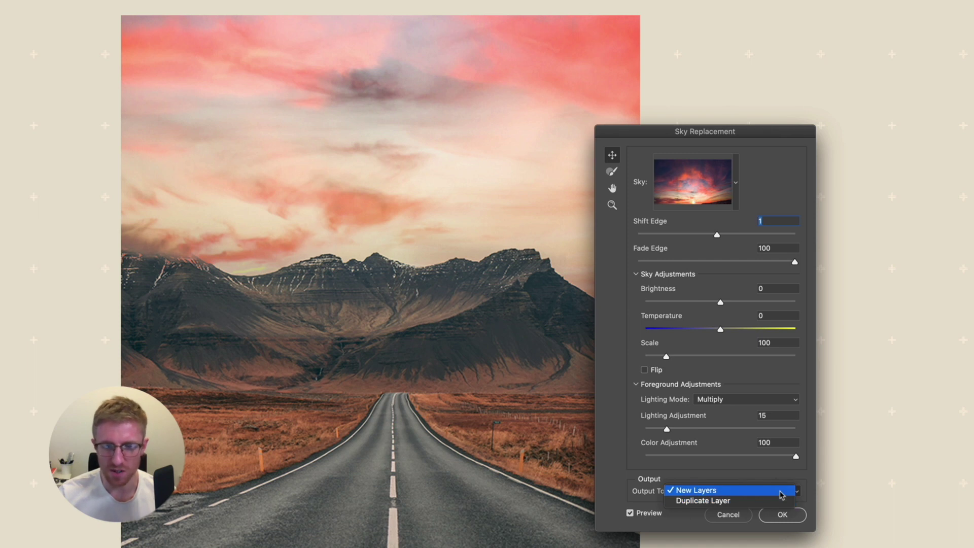
left_click(782, 495)
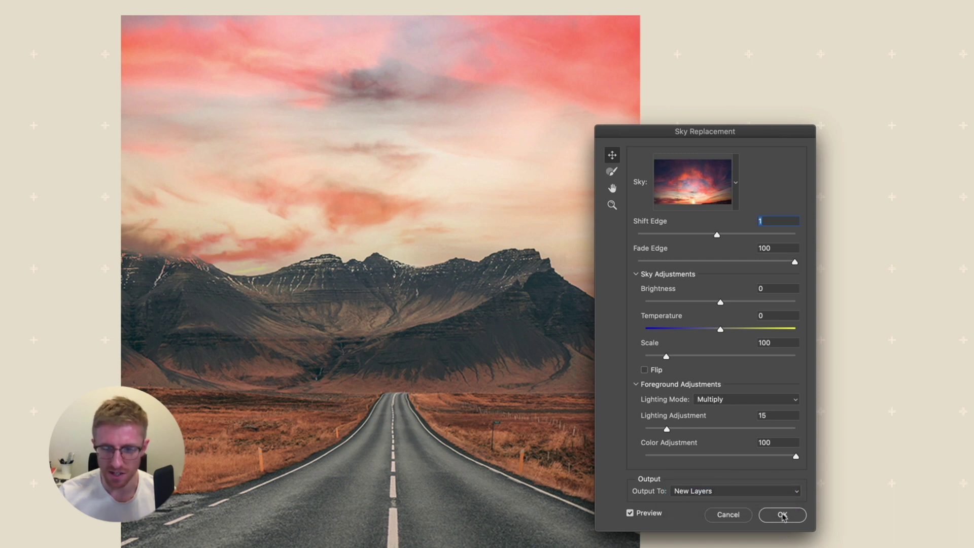
left_click(783, 515)
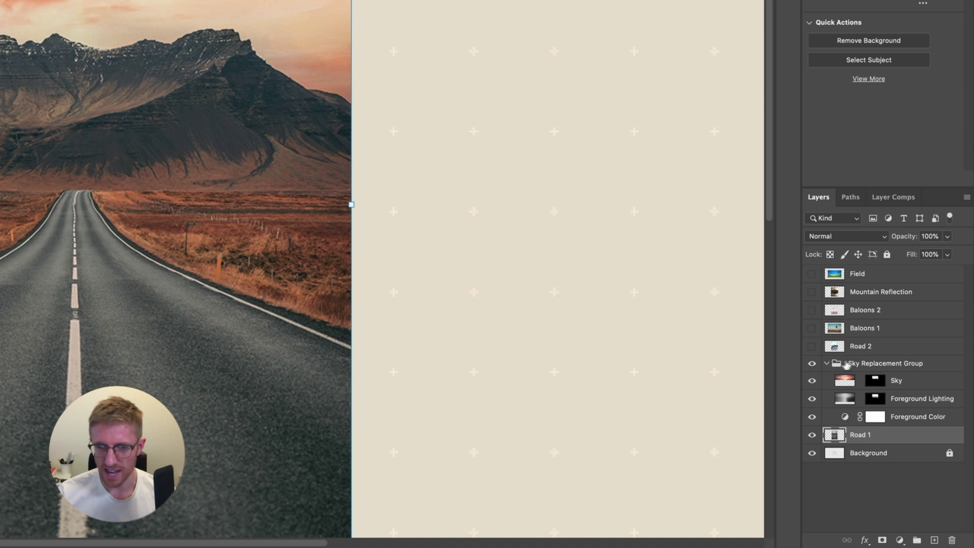
Select the Sky layer's mask in the Sky Replacement Group and activate the Brush tool.
left_click(862, 364)
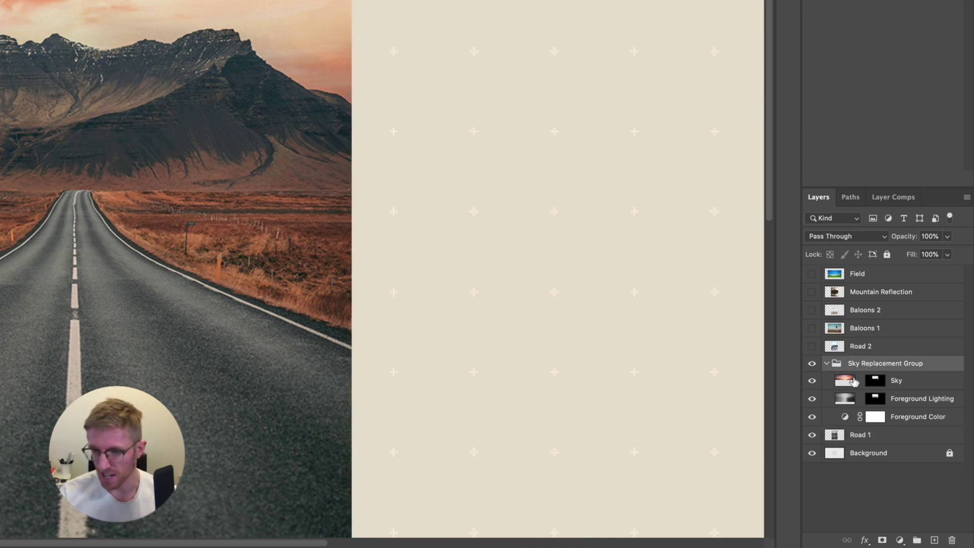
left_click(848, 382)
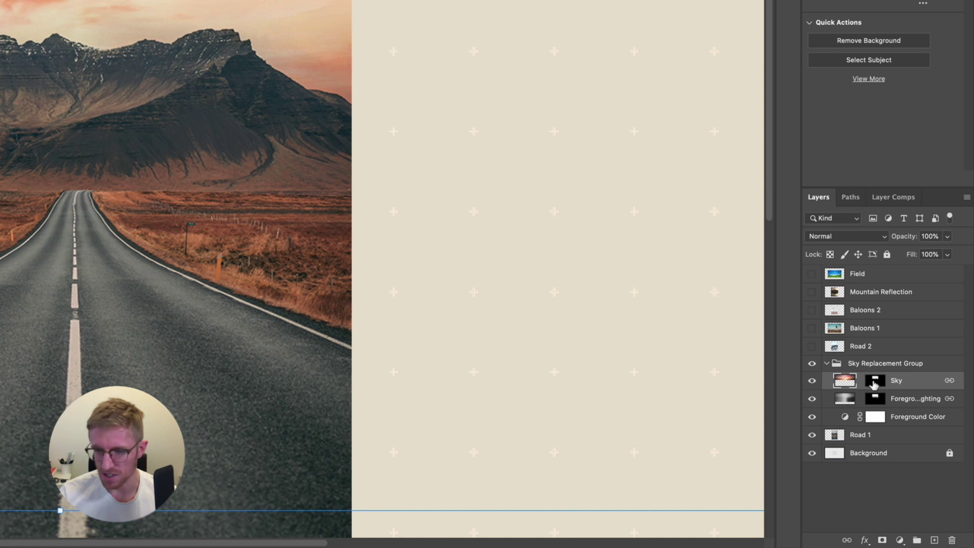
left_click(876, 381)
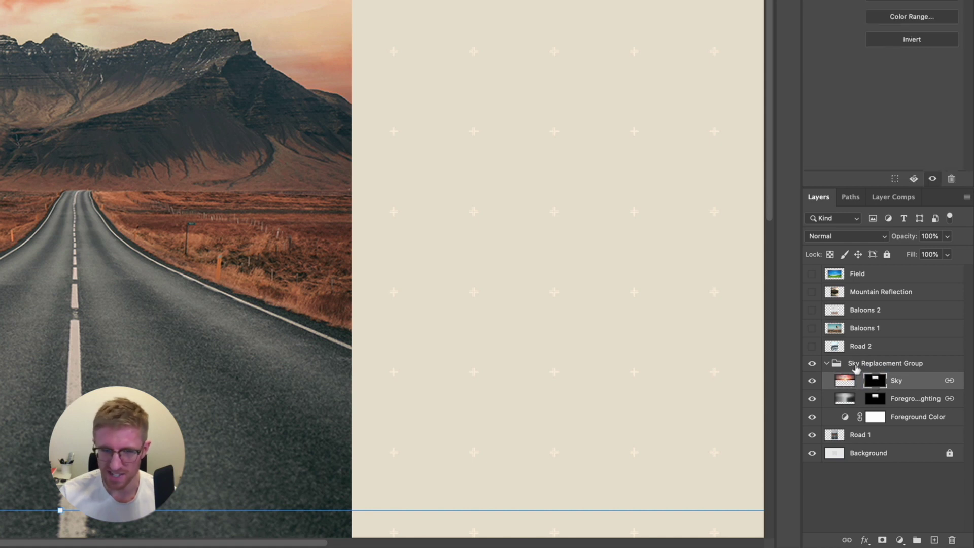
left_click_drag(76, 305, 76, 325)
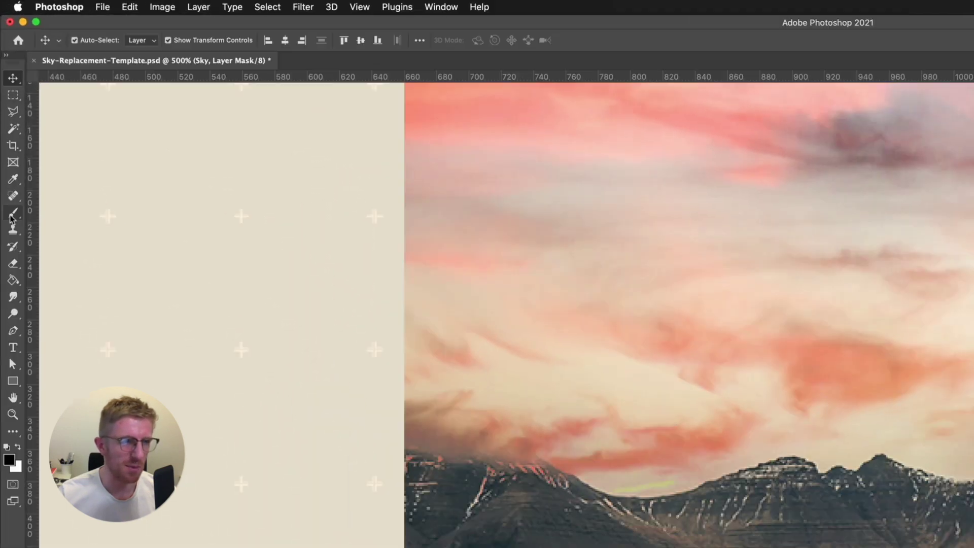
key("b")
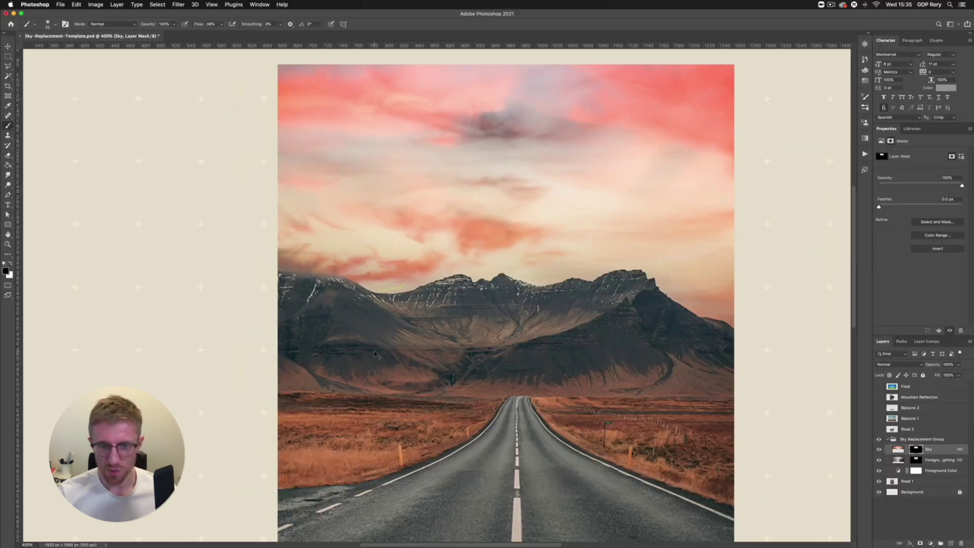
key("ctrl+minus")
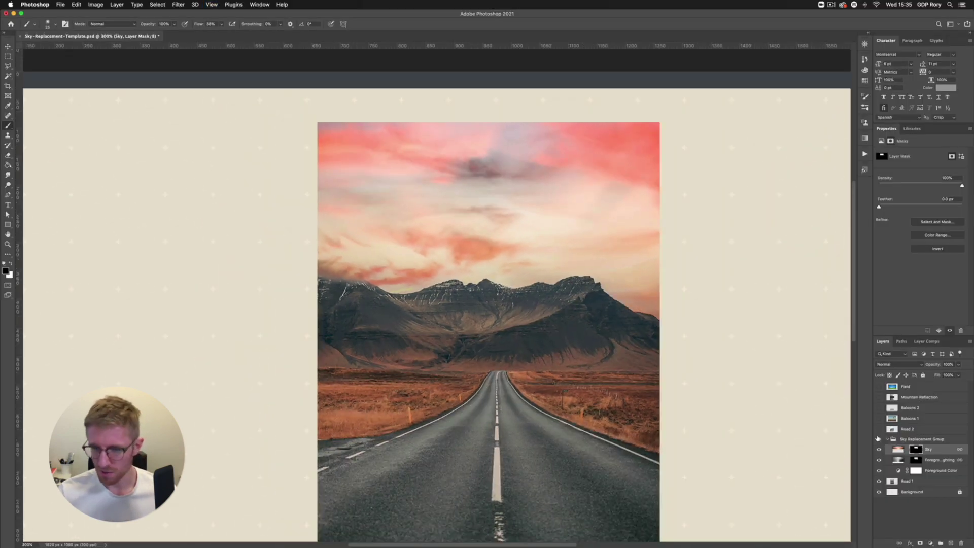
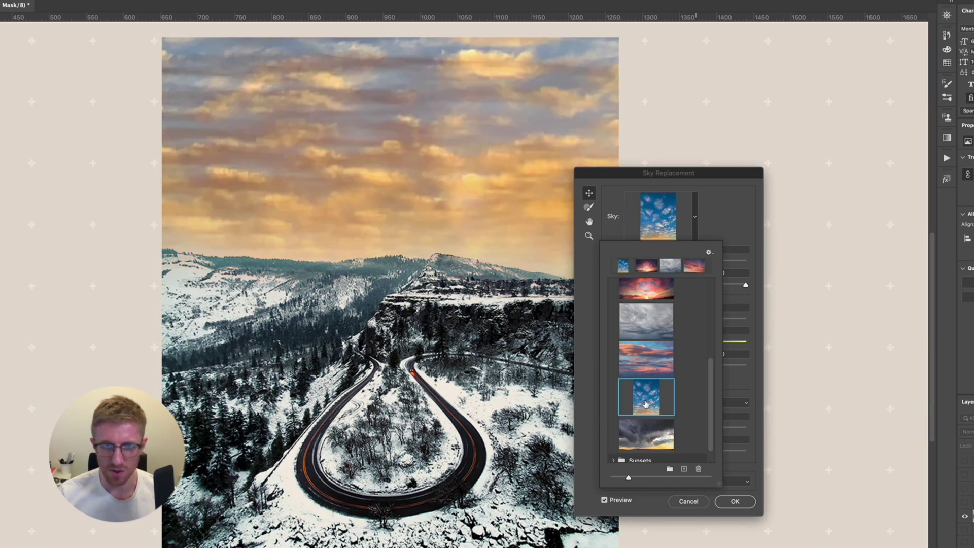
Try the dark storm-cloud sunset sky on the snowy winding-road photo, with Scale at 94 and the sky repositioned above the ridge.
left_click(644, 429)
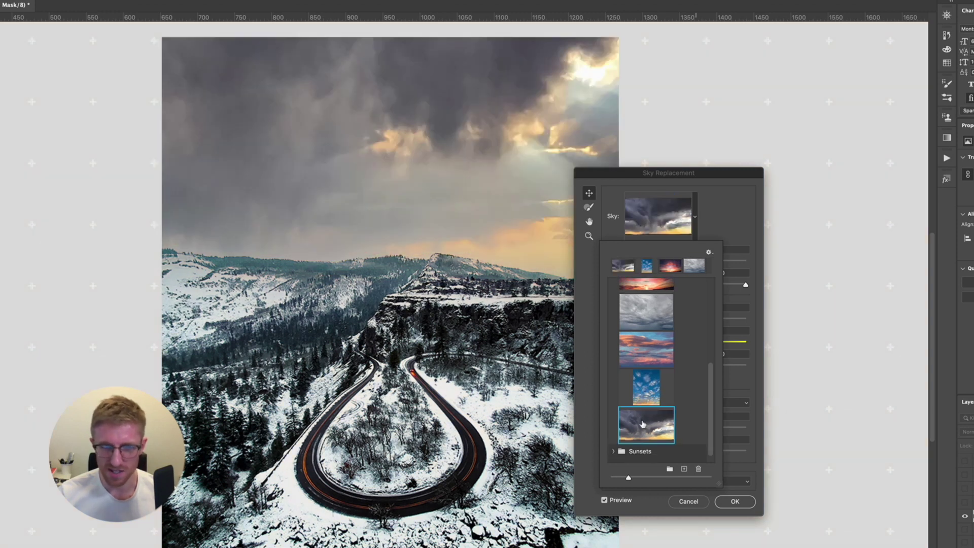
left_click(726, 226)
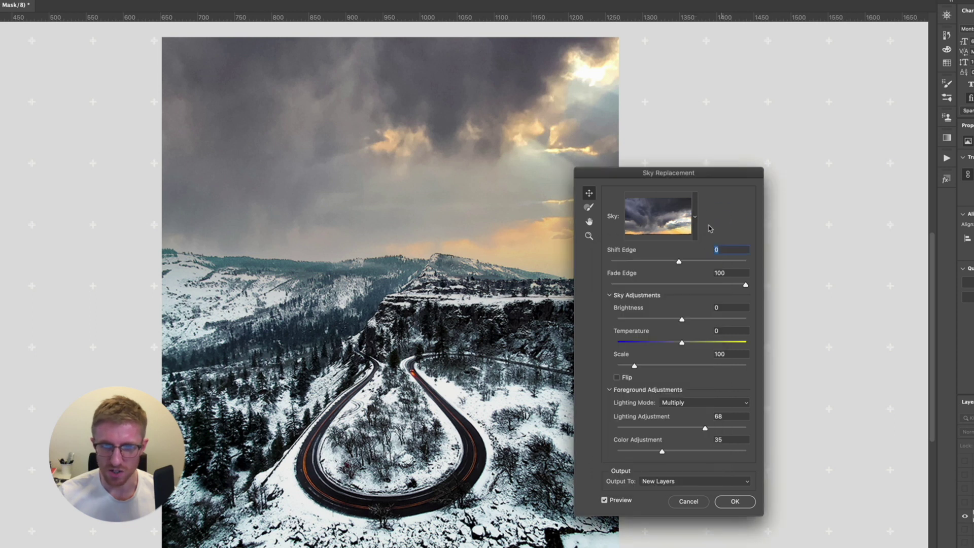
left_click_drag(636, 368, 634, 369)
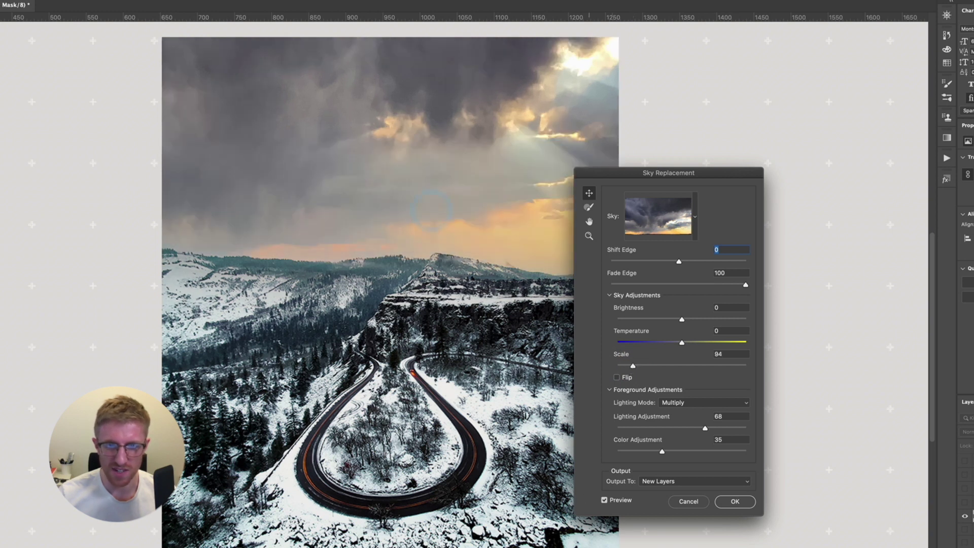
left_click_drag(381, 180, 396, 219)
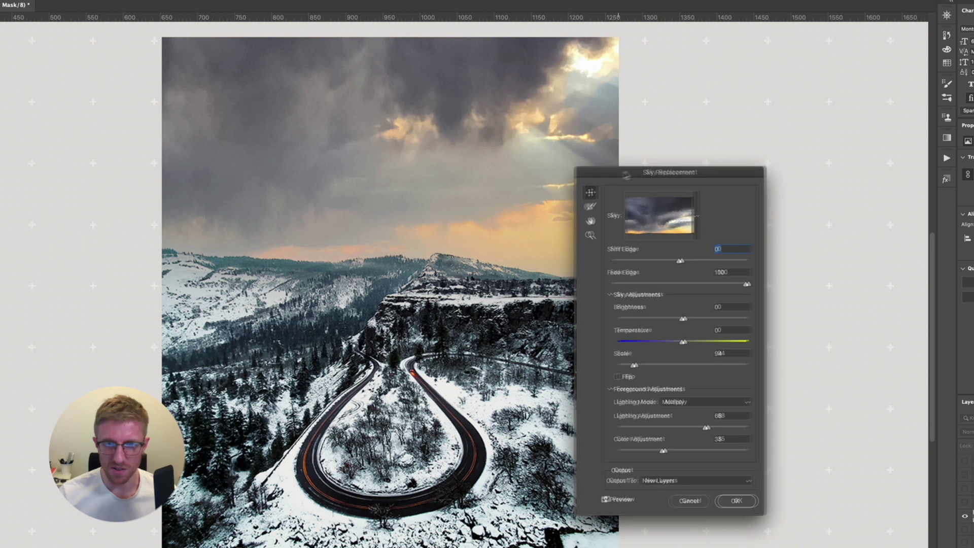
left_click_drag(619, 176, 695, 173)
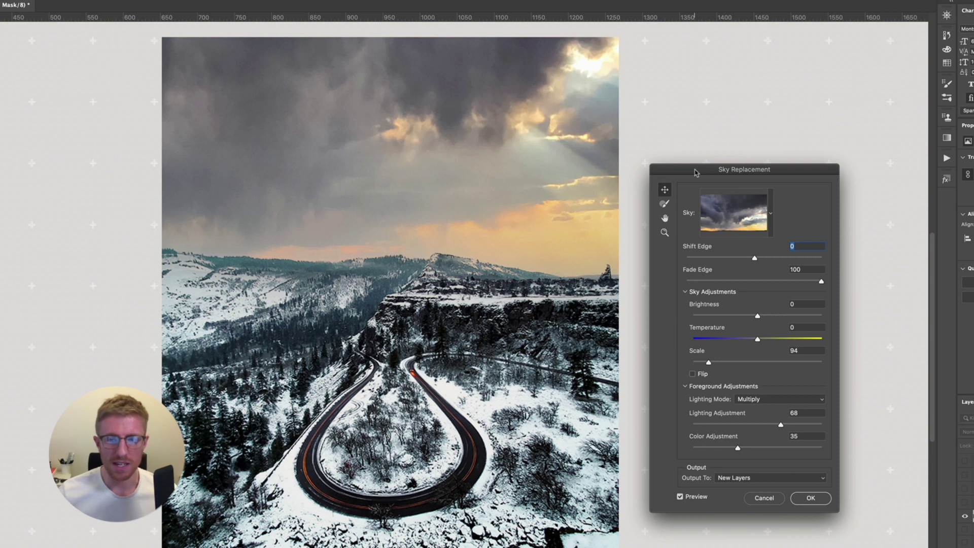
Try the grey storm-cloud sky from the Spectacular group on the snowy road photo.
left_click(770, 215)
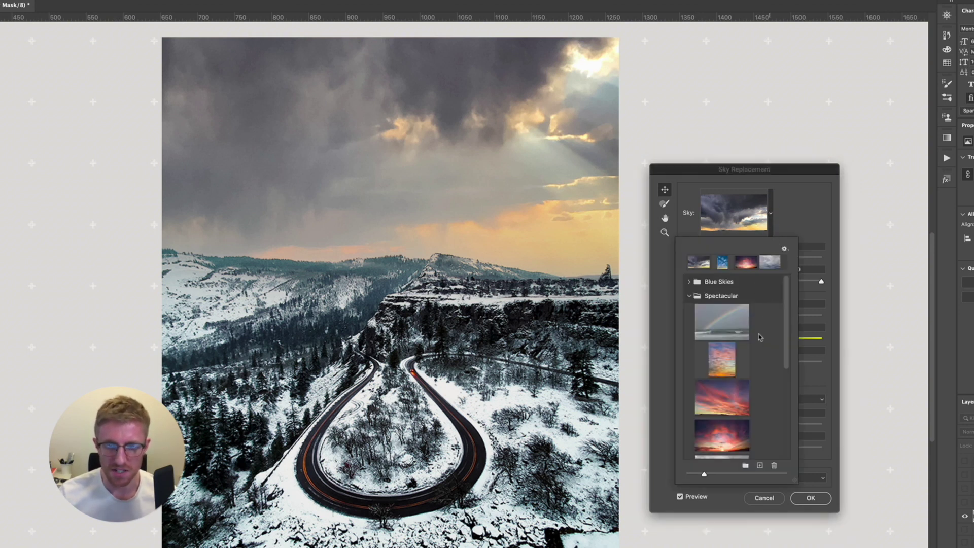
scroll(750, 360, "down", 3)
scroll(750, 362, "down", 2)
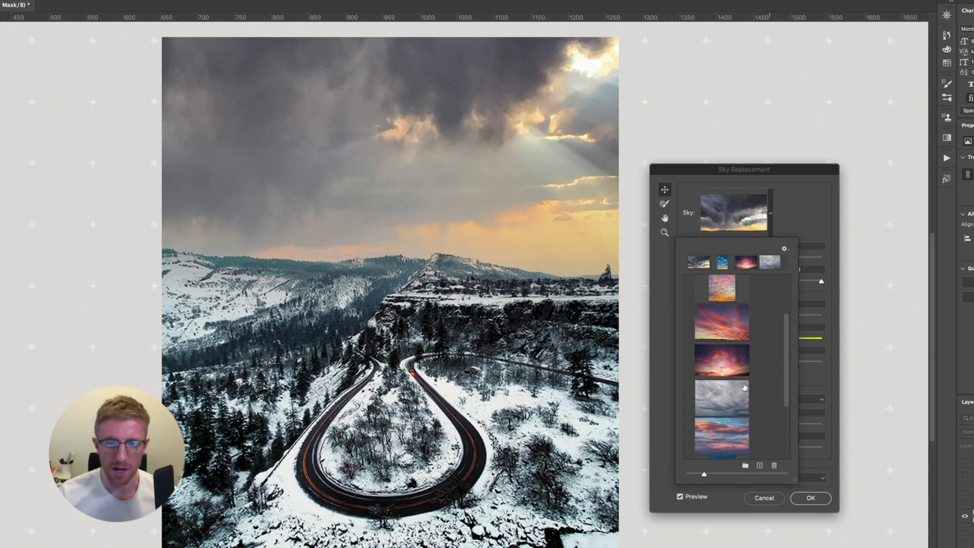
left_click(738, 395)
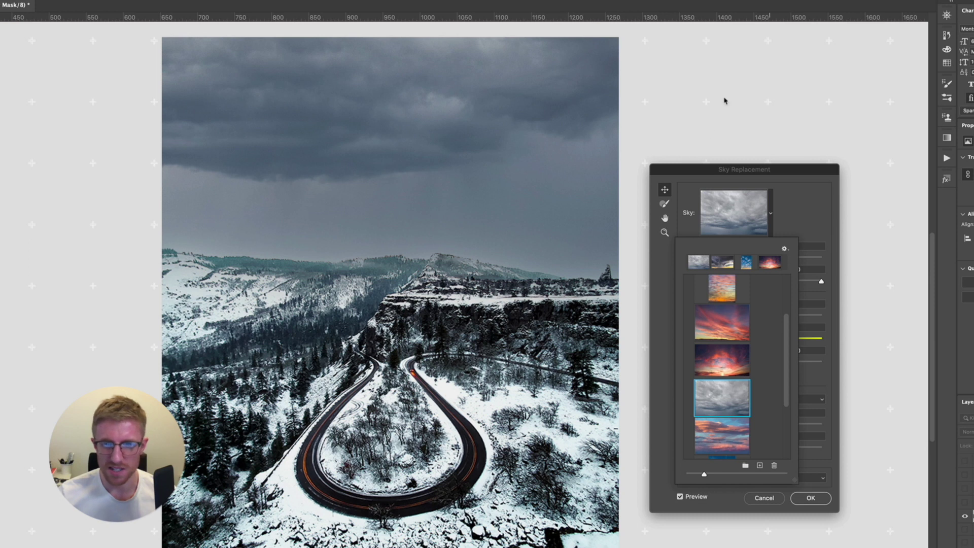
Try skies in the Sunsets group, and choose the purple sunset with pink-red clouds.
left_click(771, 215)
left_click(771, 217)
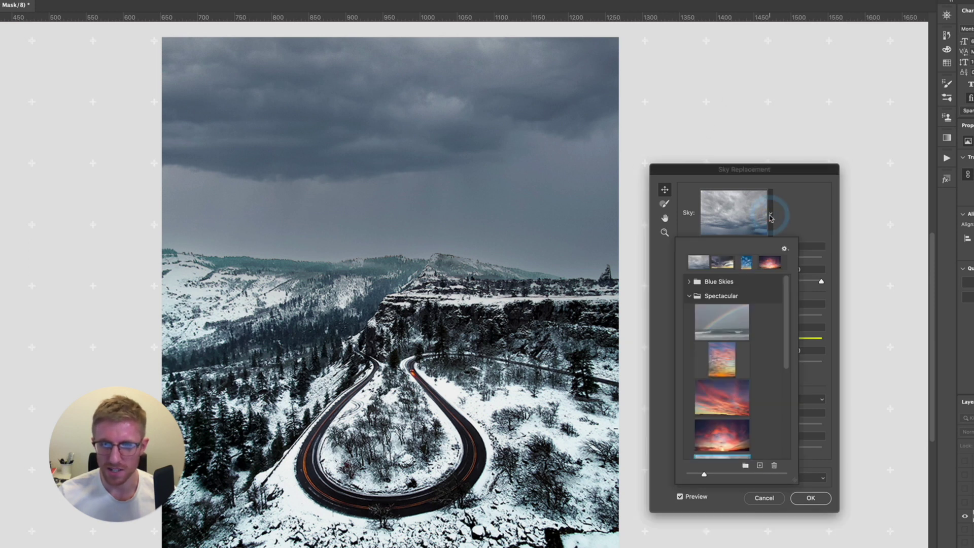
left_click(689, 296)
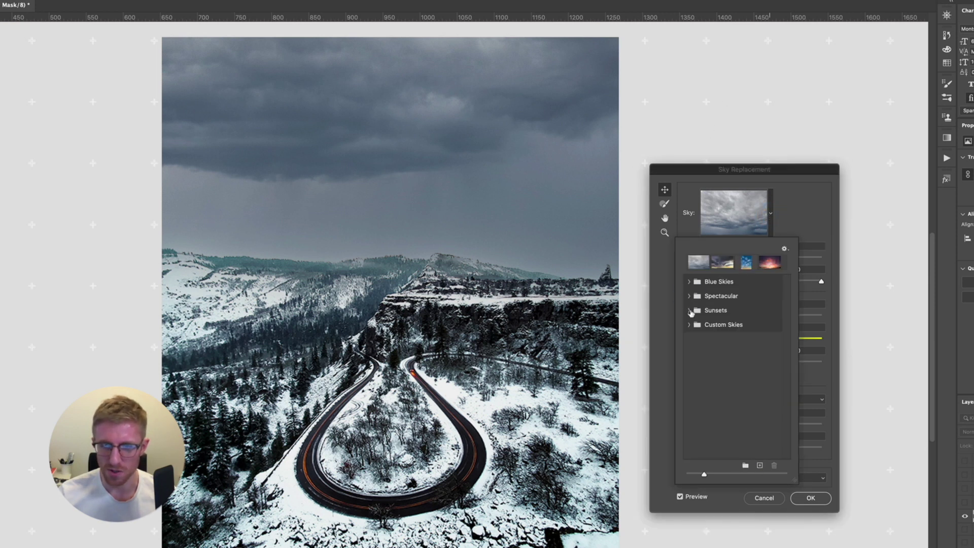
left_click(690, 310)
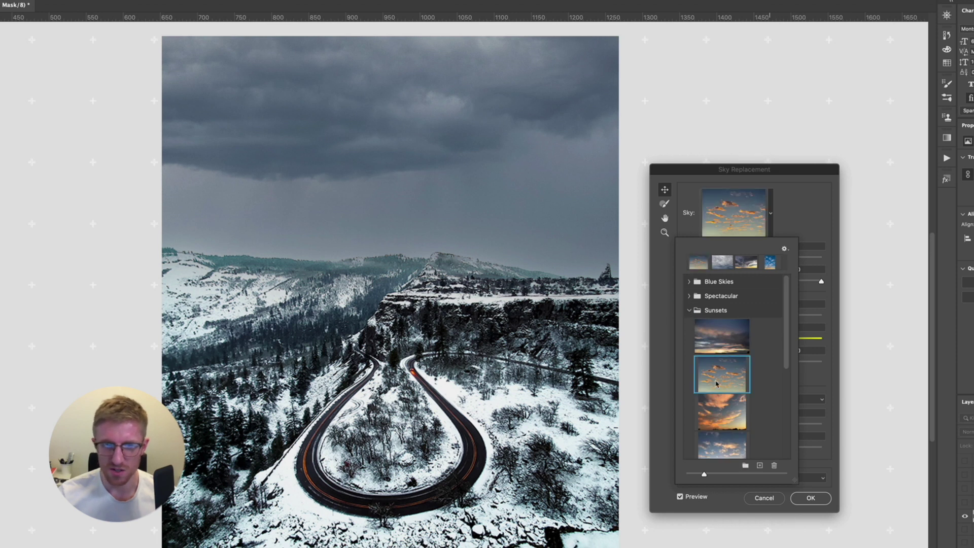
left_click(716, 384)
scroll(718, 391, "down", 3)
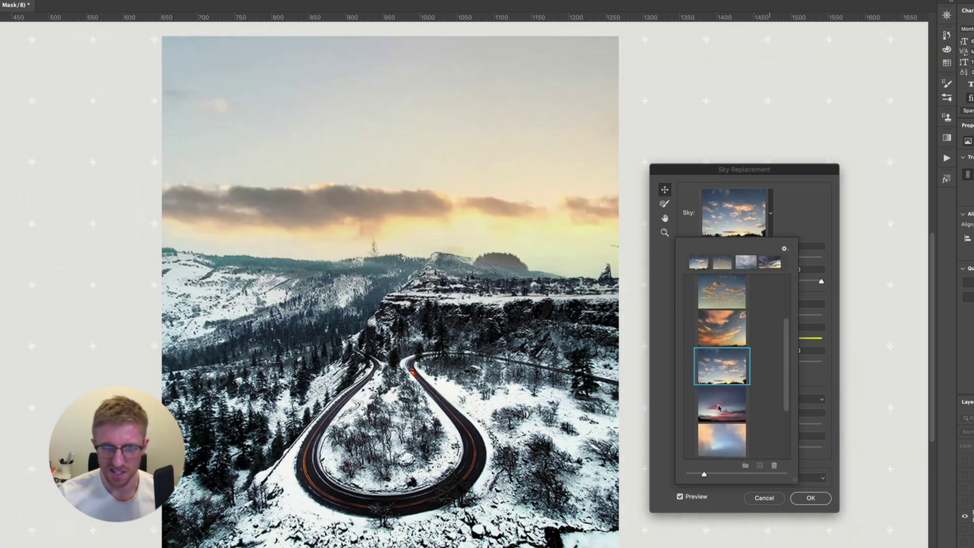
left_click(719, 406)
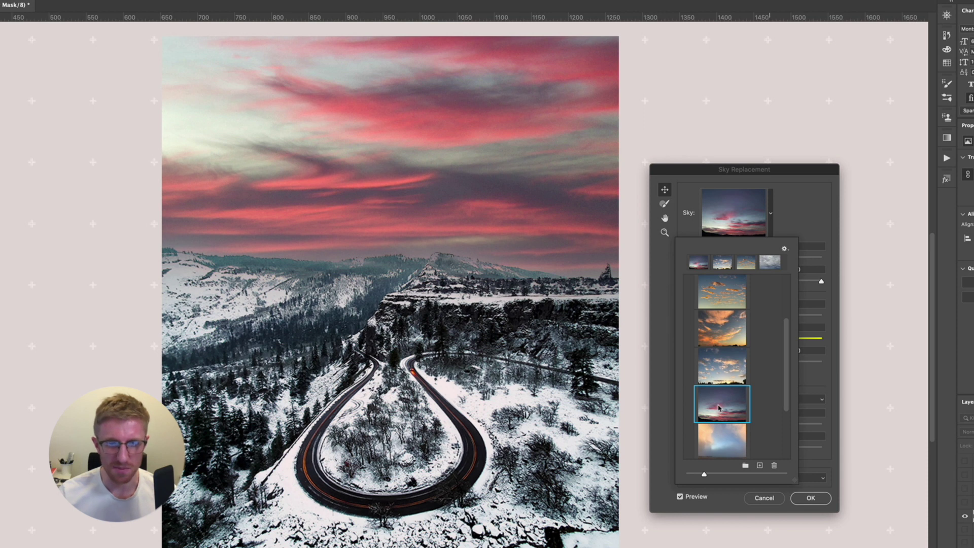
left_click(787, 212)
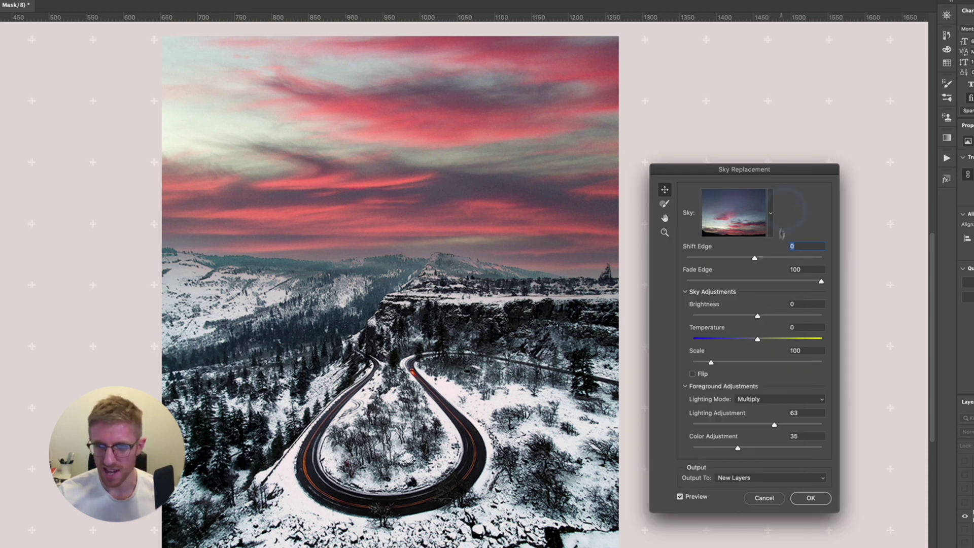
Set the sky's Scale to 94 and move the sky down so its dark hills are hidden behind the snowy ridge.
left_click_drag(711, 364, 709, 364)
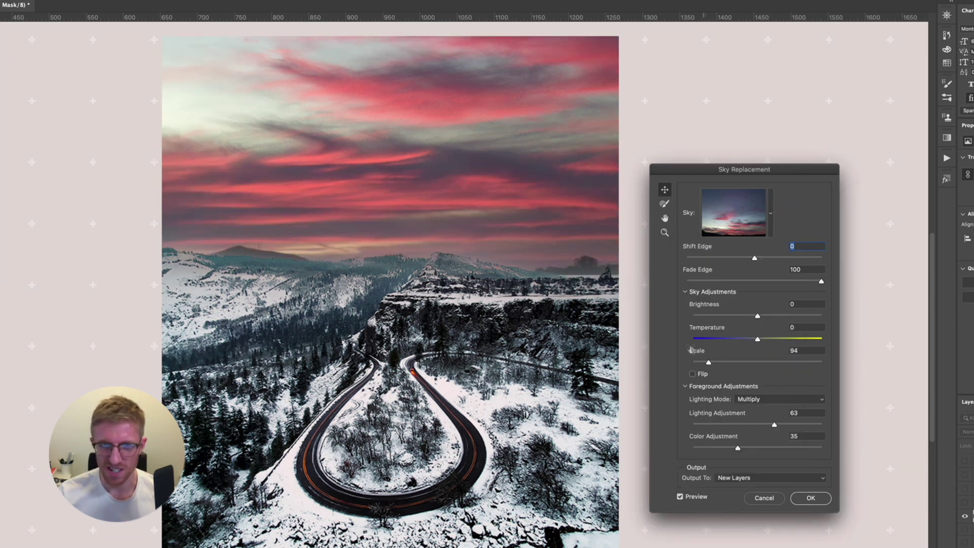
left_click_drag(512, 216, 510, 247)
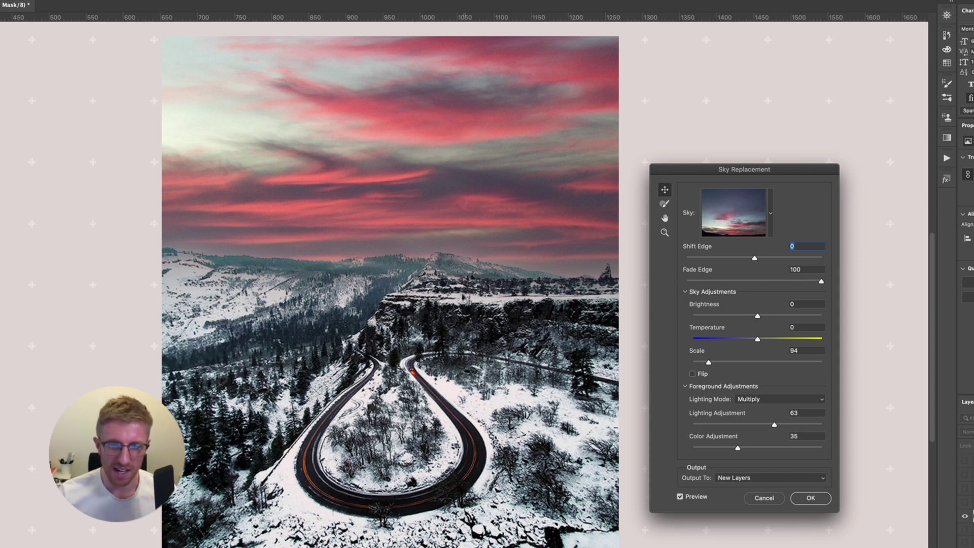
key("ctrl+plus")
key("ctrl+plus")
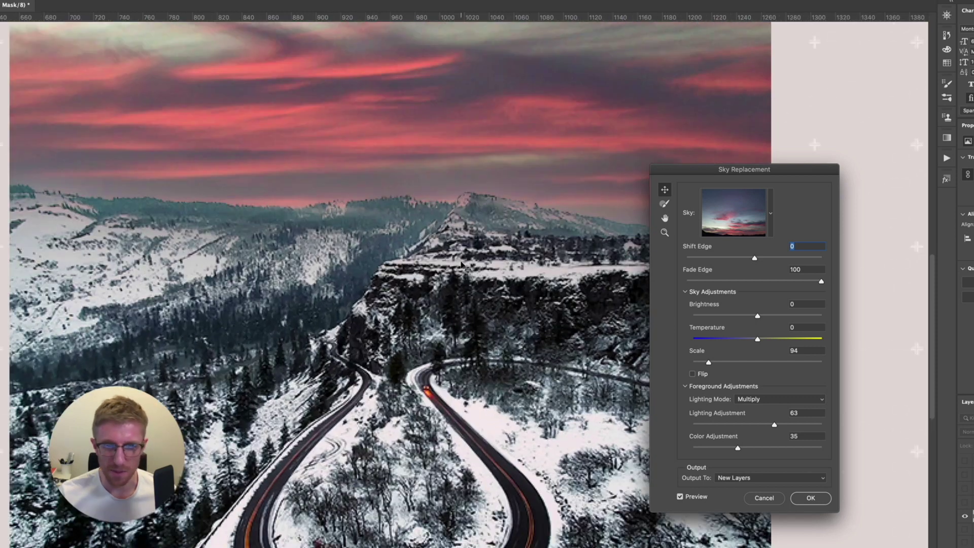
Select the Sky Brush for the snowy-road sky replacement and resize it to 20 px for work along the ridge.
scroll(423, 280, "up", 5)
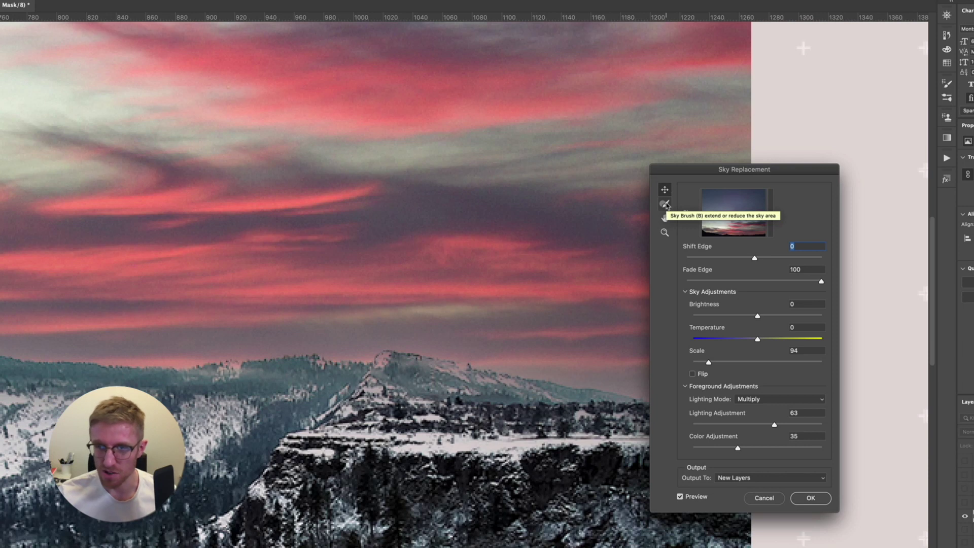
left_click(666, 204)
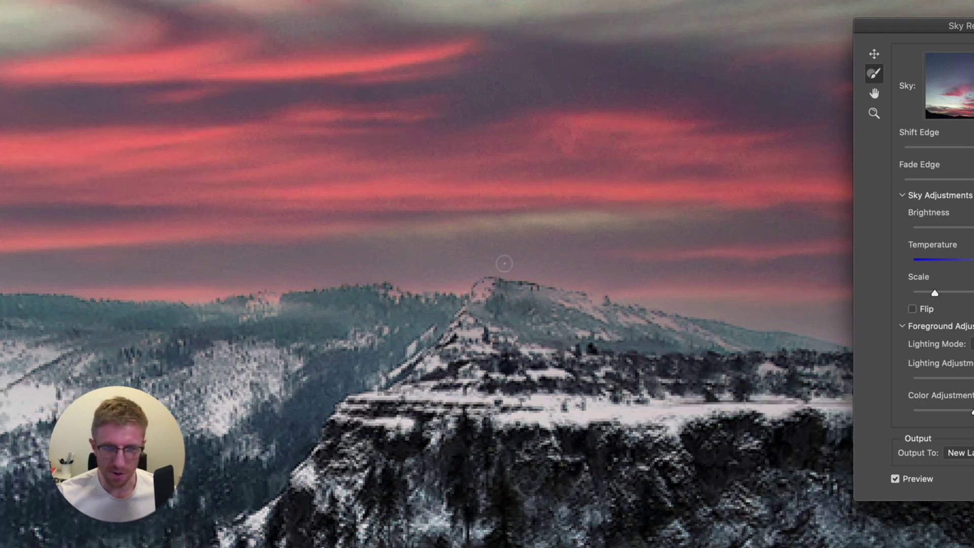
scroll(504, 264, "up", 5)
key("bracketright")
key("bracketright")
key("bracketright")
key("bracketright")
key("bracketright")
key("bracketright")
key("bracketright")
key("bracketright")
key("bracketleft")
key("bracketleft")
key("bracketleft")
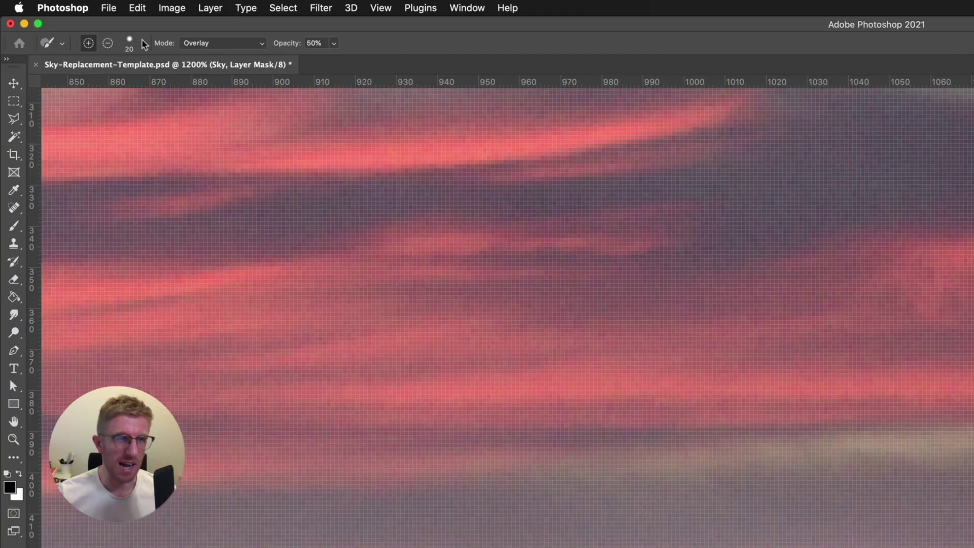
Check the Sky Brush's size and hardness settings and raise its opacity.
left_click(144, 45)
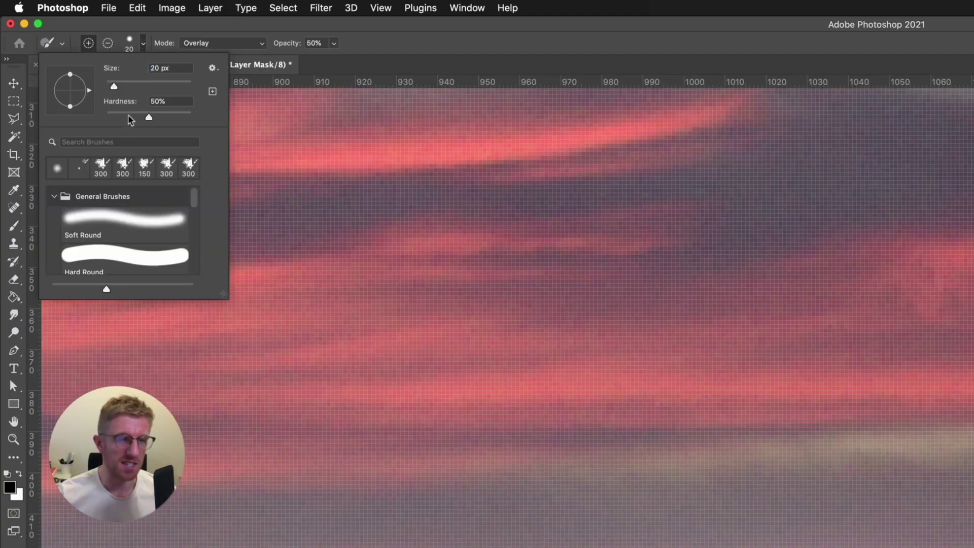
left_click(196, 30)
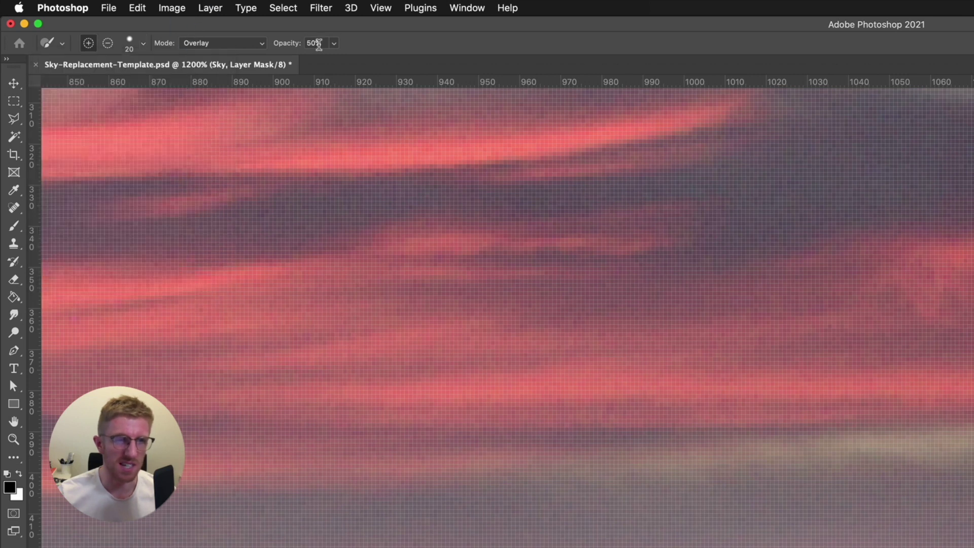
left_click(333, 48)
left_click_drag(331, 56, 387, 41)
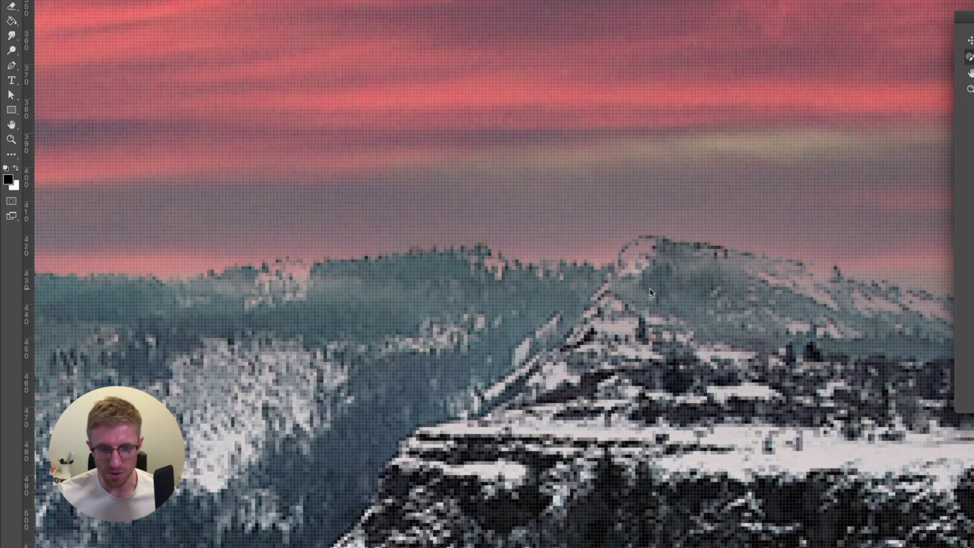
Paint with the Sky Brush over the snowy peak and along the ridge to remove the pink sky tint from the hills.
left_click(641, 256)
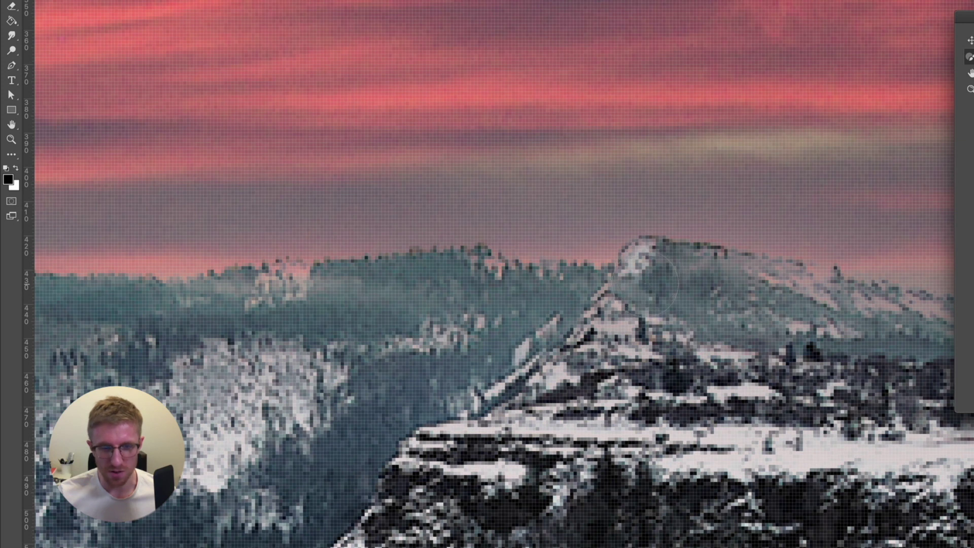
mouse_move(700, 284)
left_mouse_down()
mouse_move(792, 282)
mouse_move(876, 300)
left_mouse_up()
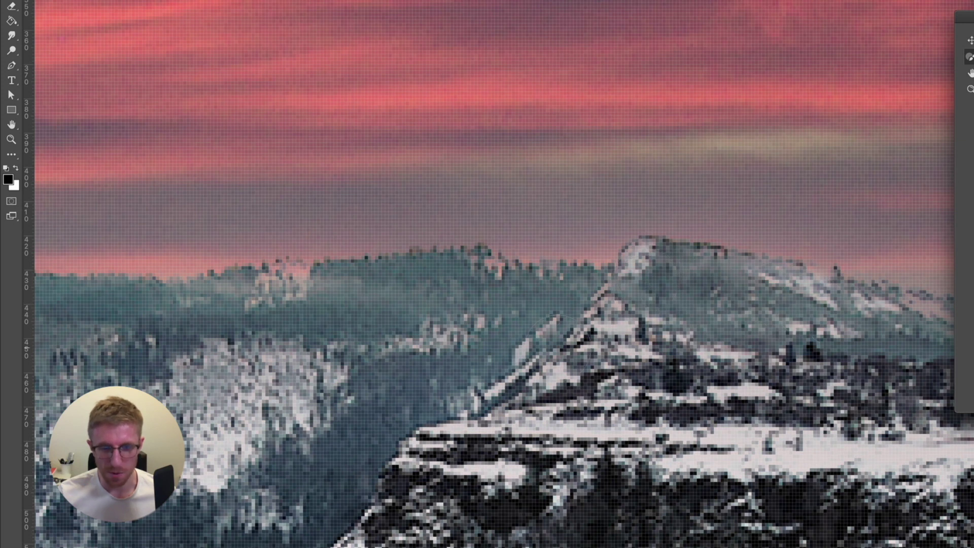
scroll(812, 355, "right", 6)
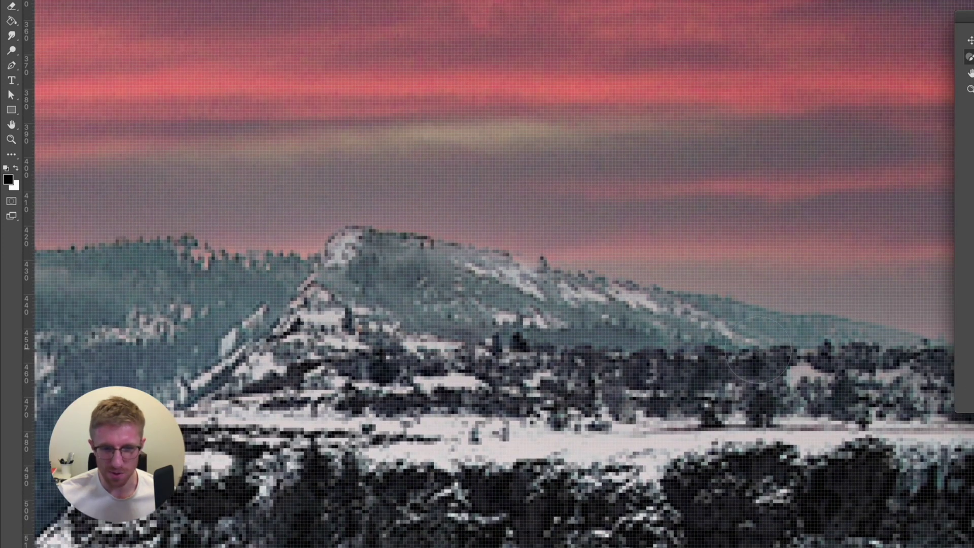
scroll(730, 344, "left", 9)
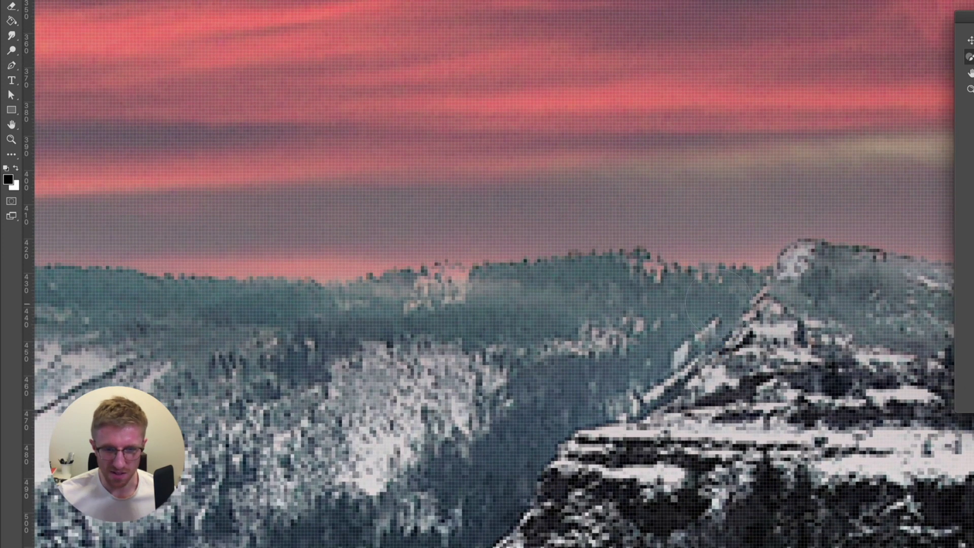
scroll(412, 301, "left", 6)
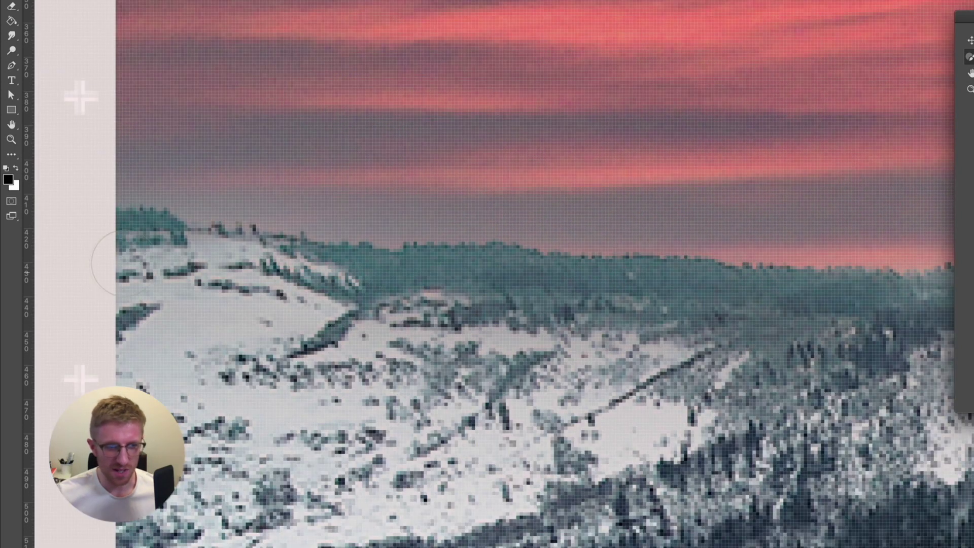
scroll(340, 315, "right", 5)
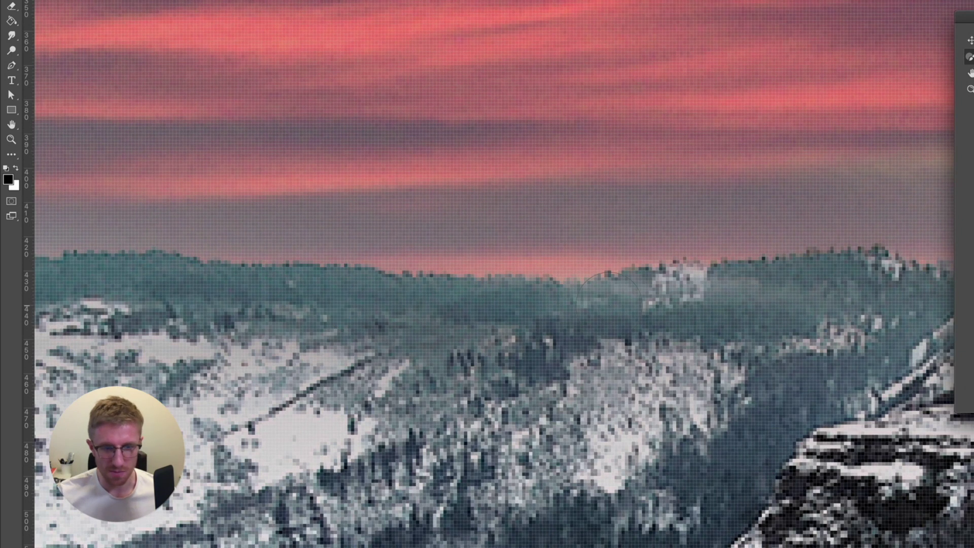
Apply the sky replacement with output to Duplicate Layer, and toggle Road 2 copy off and on to compare it with the original.
scroll(609, 290, "down", 5)
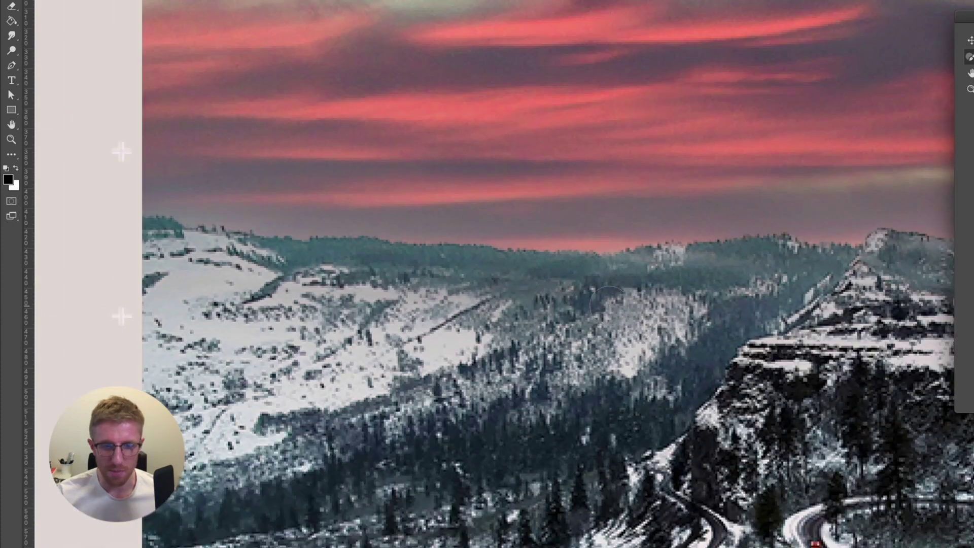
scroll(604, 299, "down", 4)
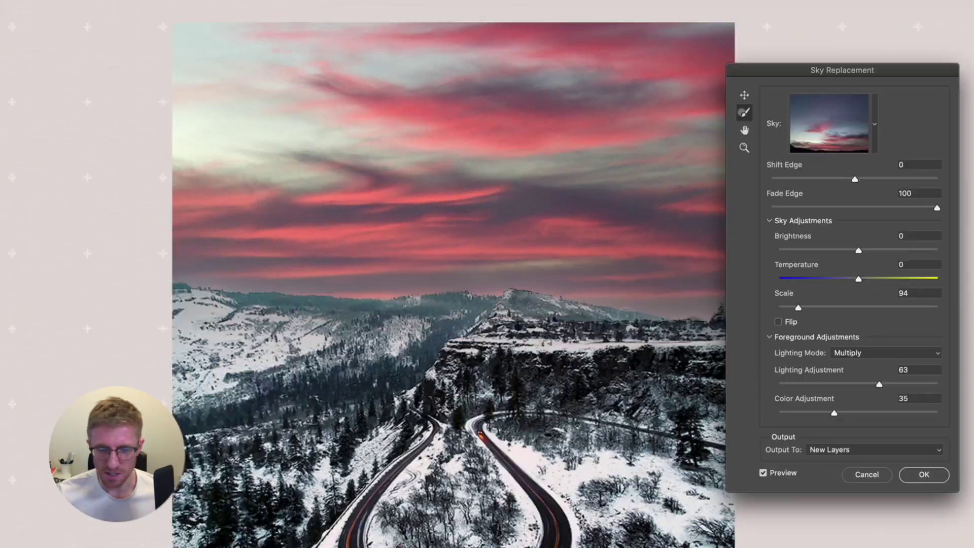
scroll(491, 282, "right", 5)
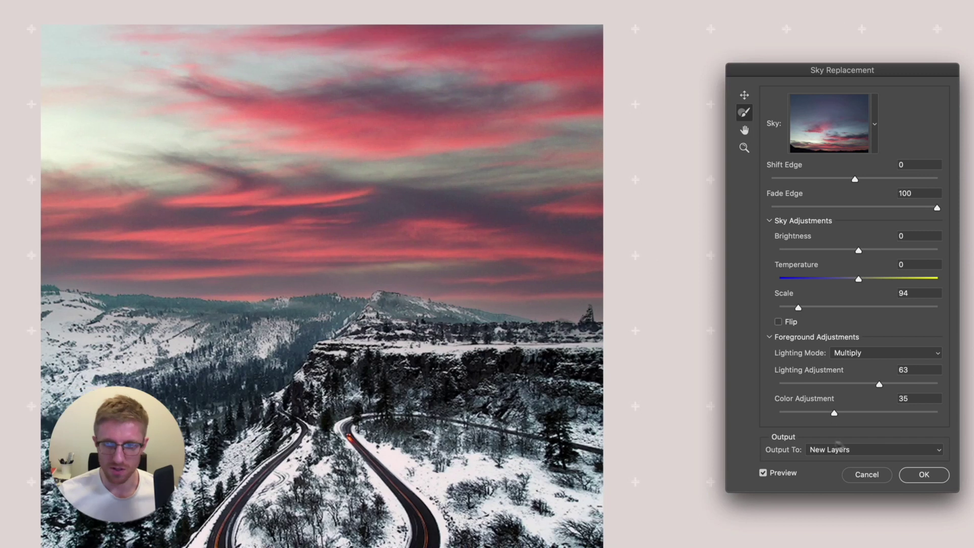
left_click(938, 452)
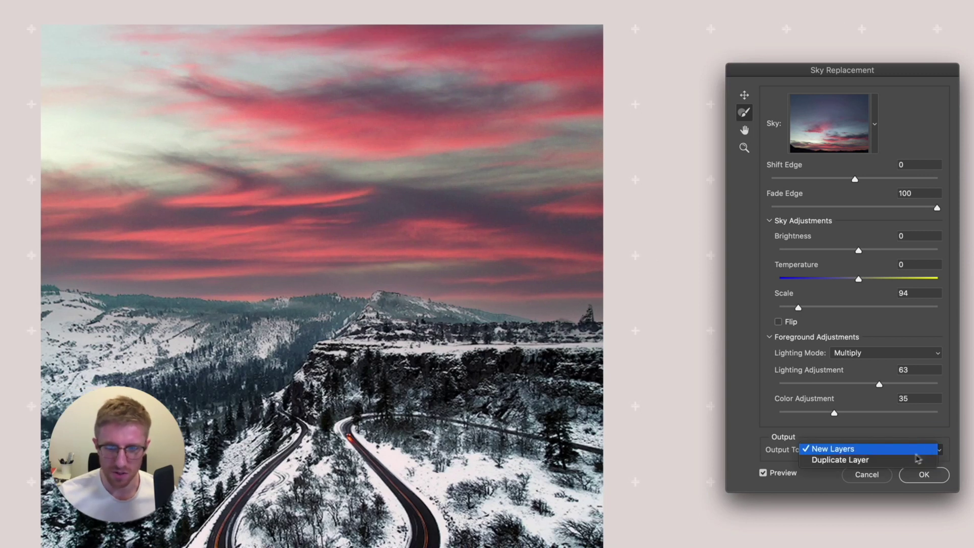
left_click(916, 461)
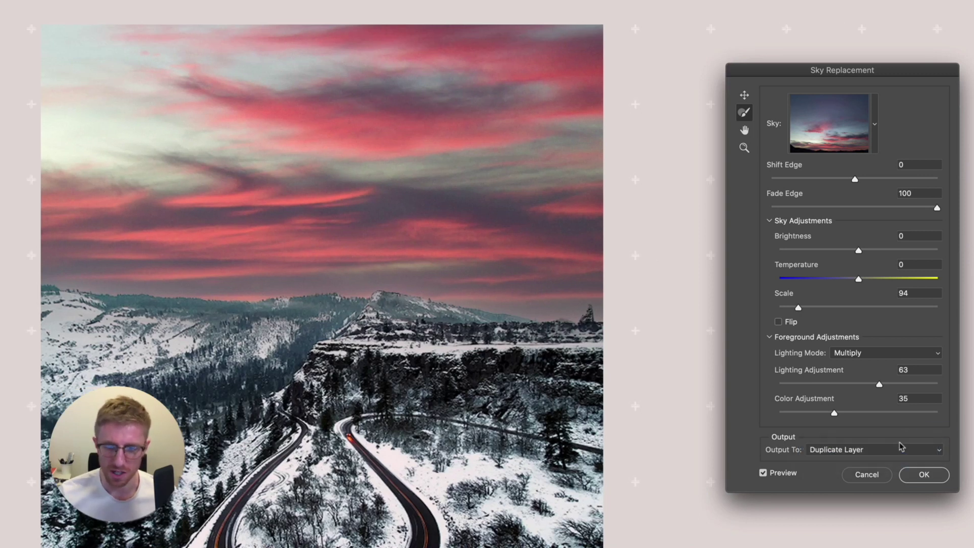
left_click(915, 475)
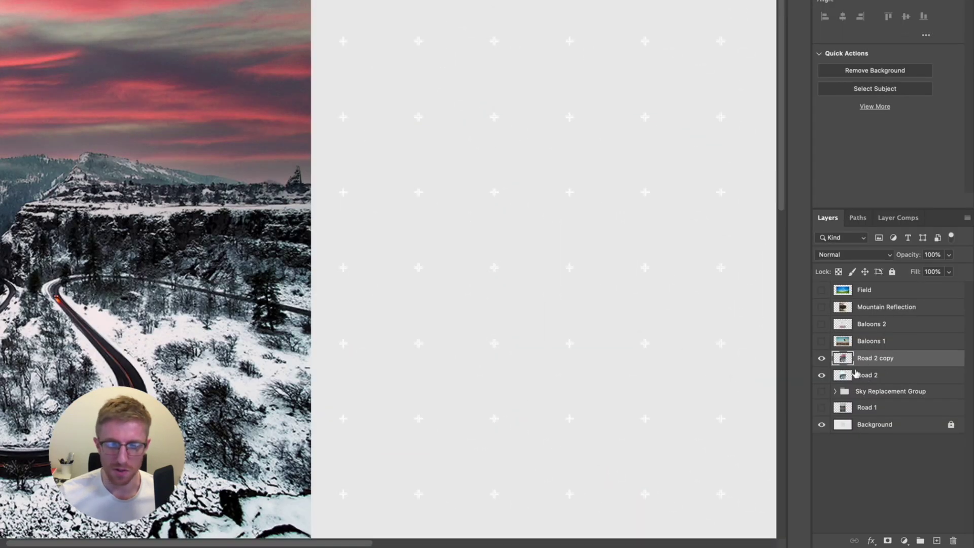
left_click(822, 359)
left_click(823, 359)
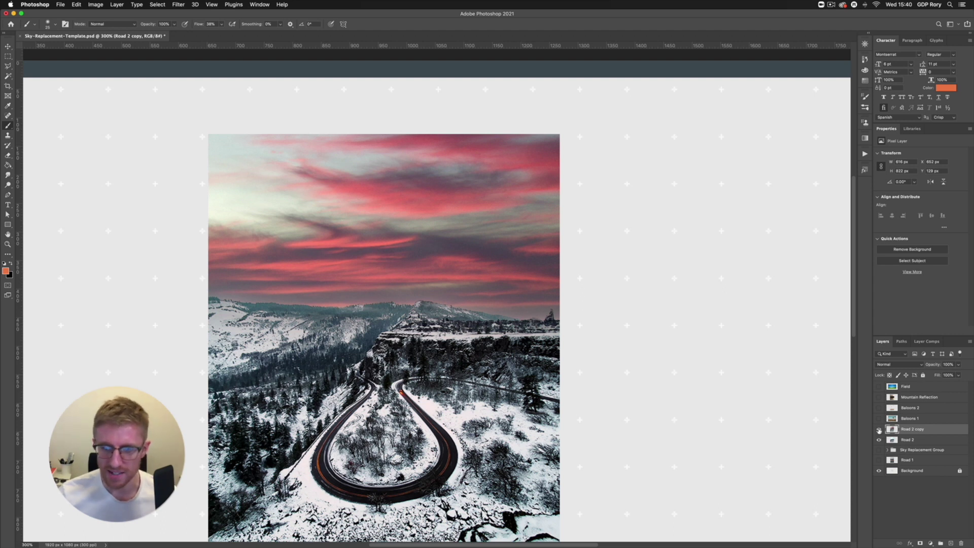
Hide the Road 2 layers, and show and select the Baloons 1 layer.
left_click(879, 429)
left_click(879, 418)
left_click(920, 419)
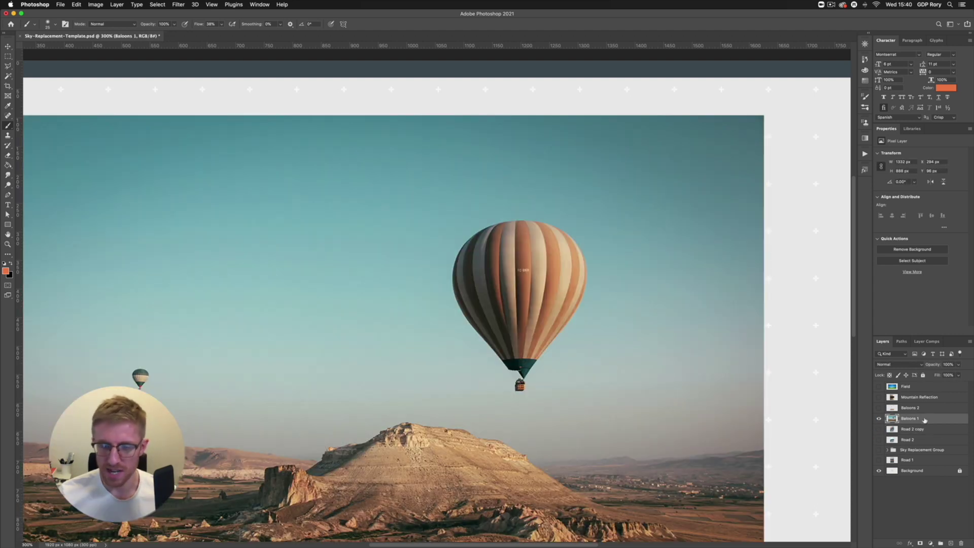
key("super+minus")
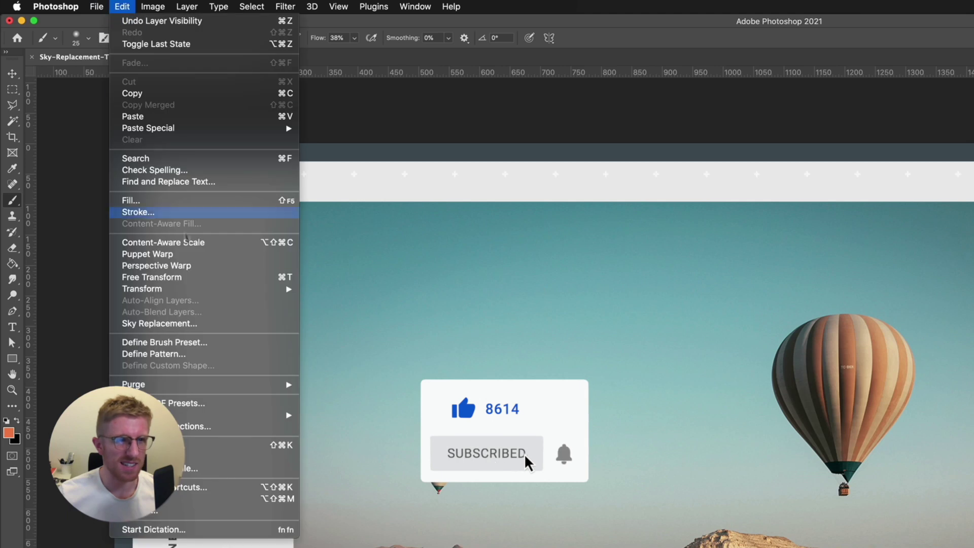
Start Sky Replacement on Baloons 1 and choose the pink-orange streaked sunset sky from the Spectacular group.
left_click(159, 323)
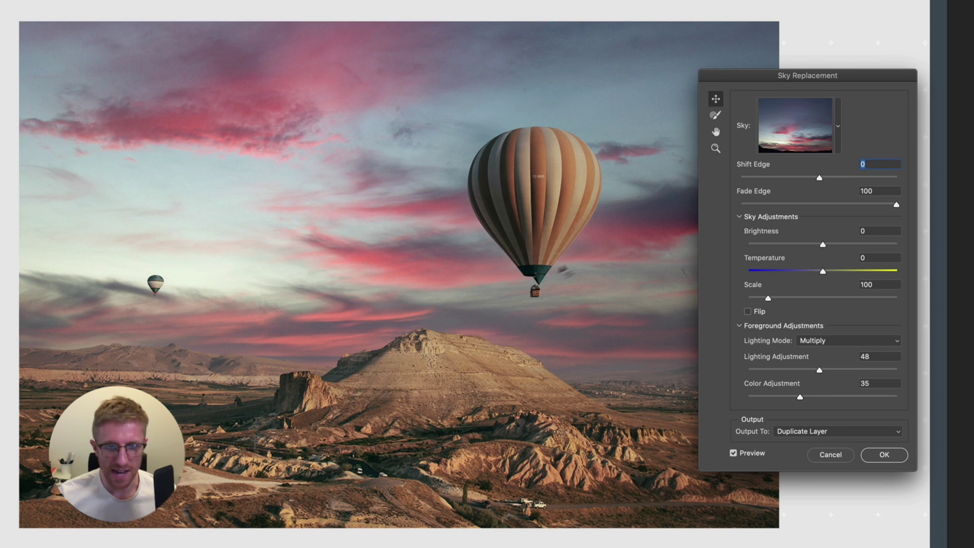
left_click(838, 126)
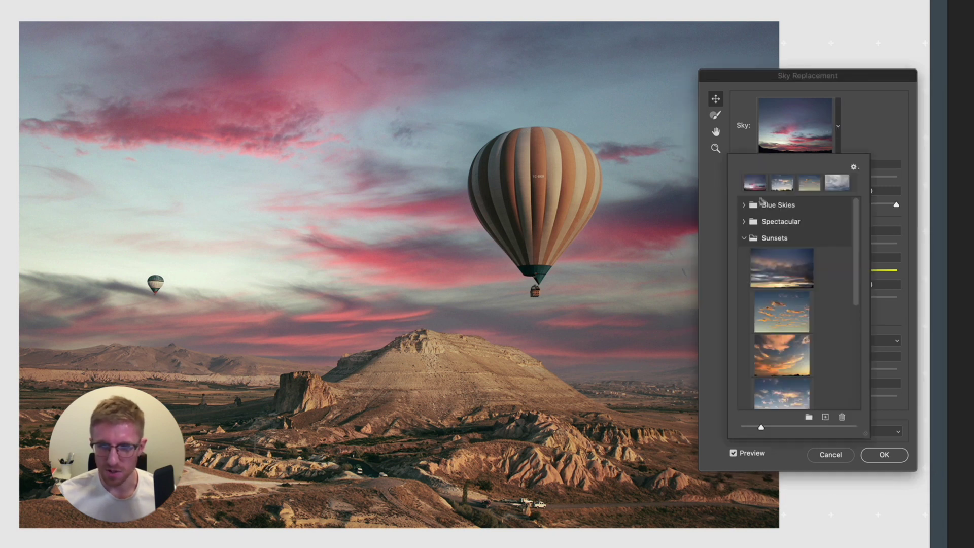
left_click(746, 221)
scroll(766, 304, "down", 5)
left_click(776, 267)
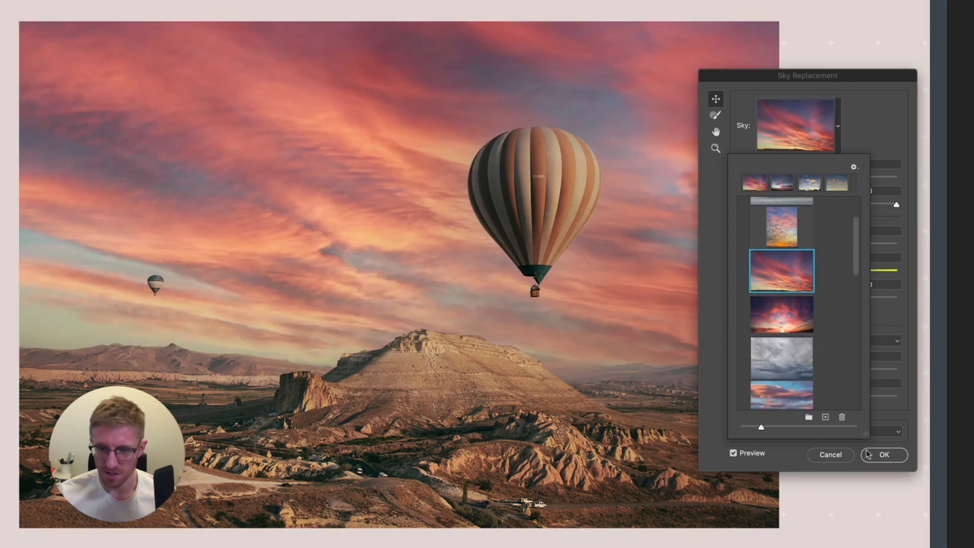
Set Lighting Adjustment and Color Adjustment to 65, and apply the sky replacement to a duplicate layer.
left_click(919, 294)
left_click_drag(822, 401, 846, 371)
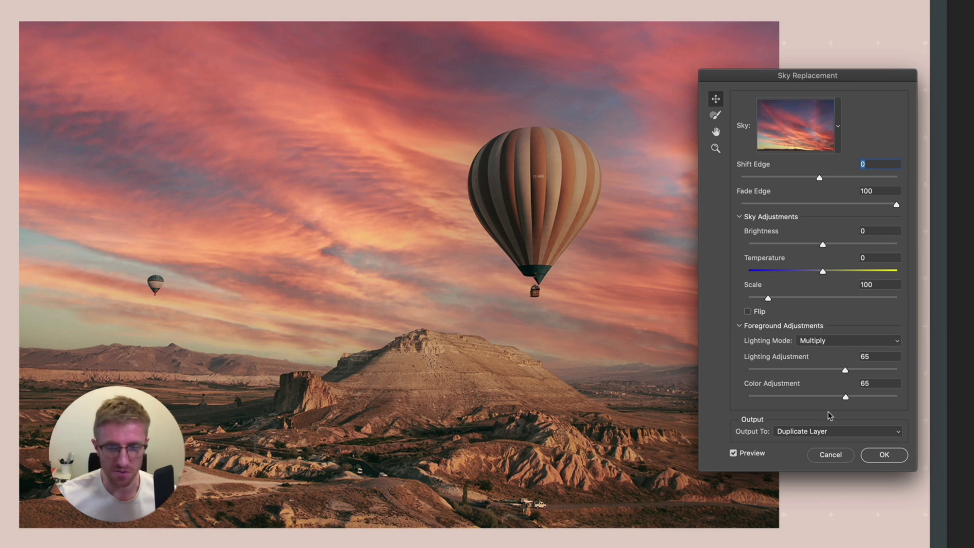
left_click(883, 456)
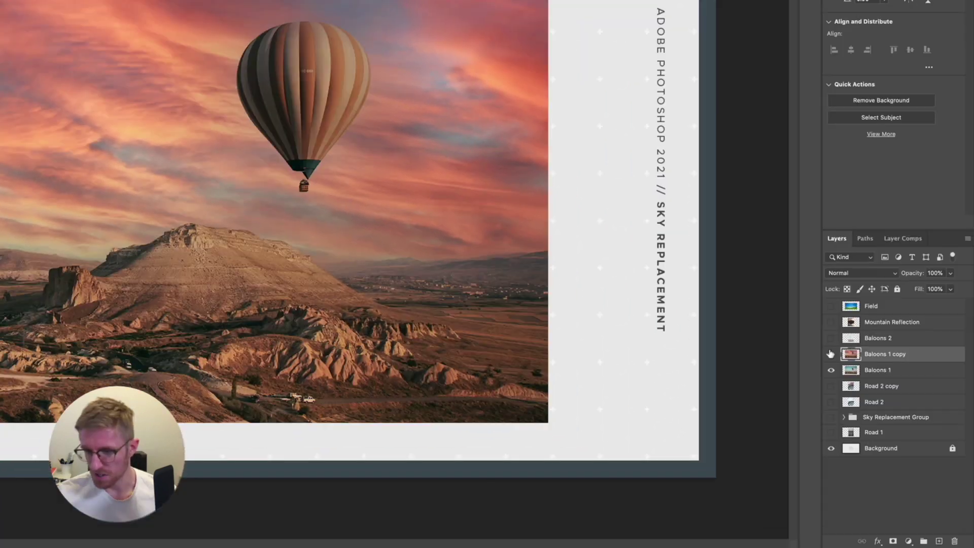
Toggle the Baloons 1 copy layer's visibility to compare the new sky with the original photo.
left_click(831, 354)
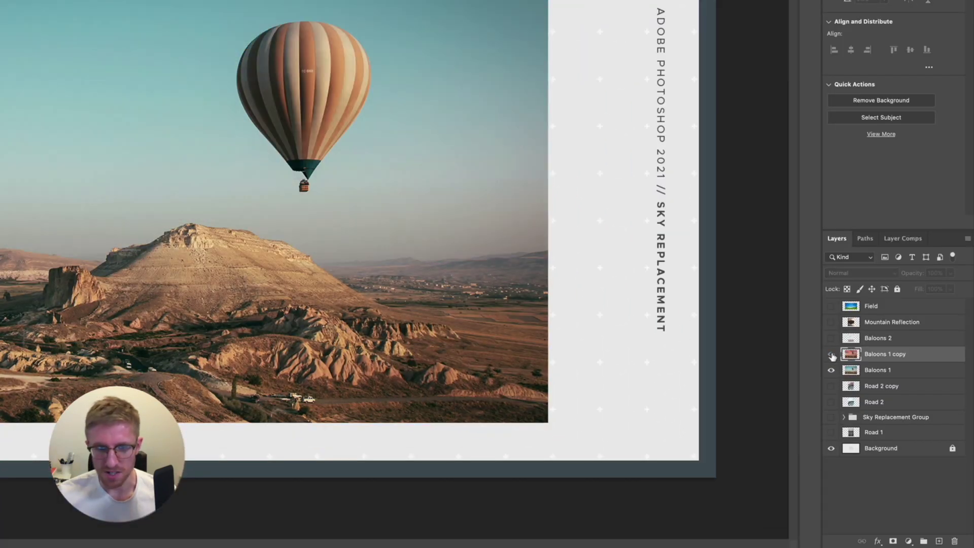
left_click(832, 354)
left_click(859, 393)
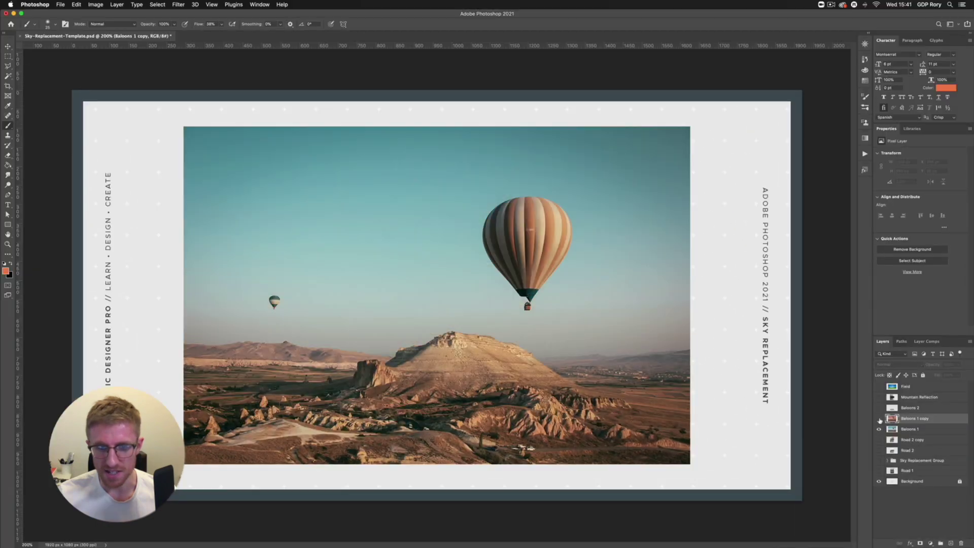
left_click(880, 419)
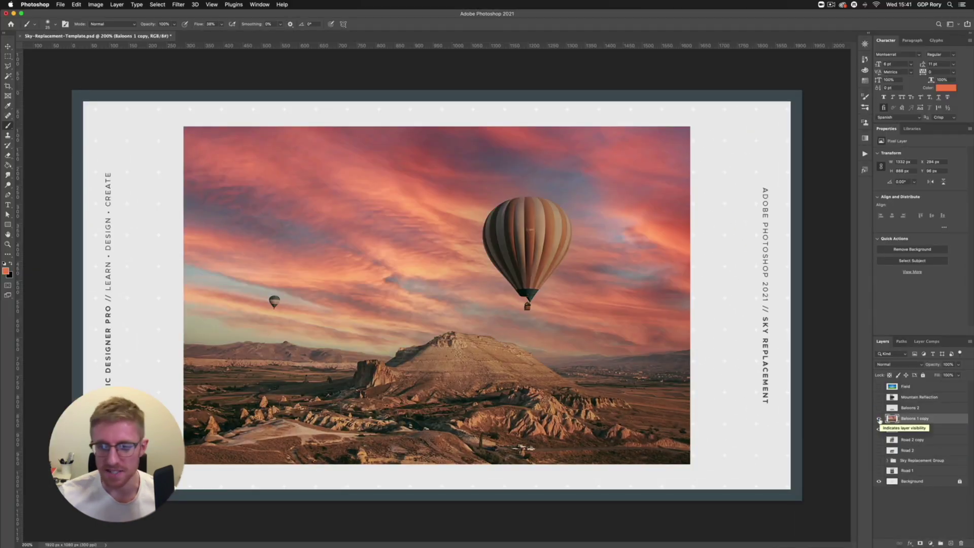
Hide both Baloons 1 layers, and show and select the Baloons 2 layer.
left_click(880, 419)
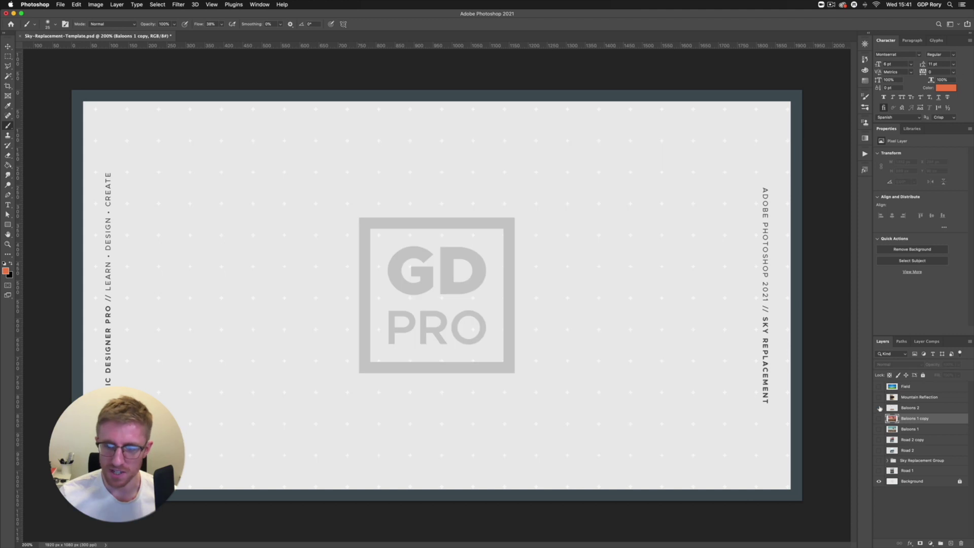
left_click(879, 408)
left_click(889, 408)
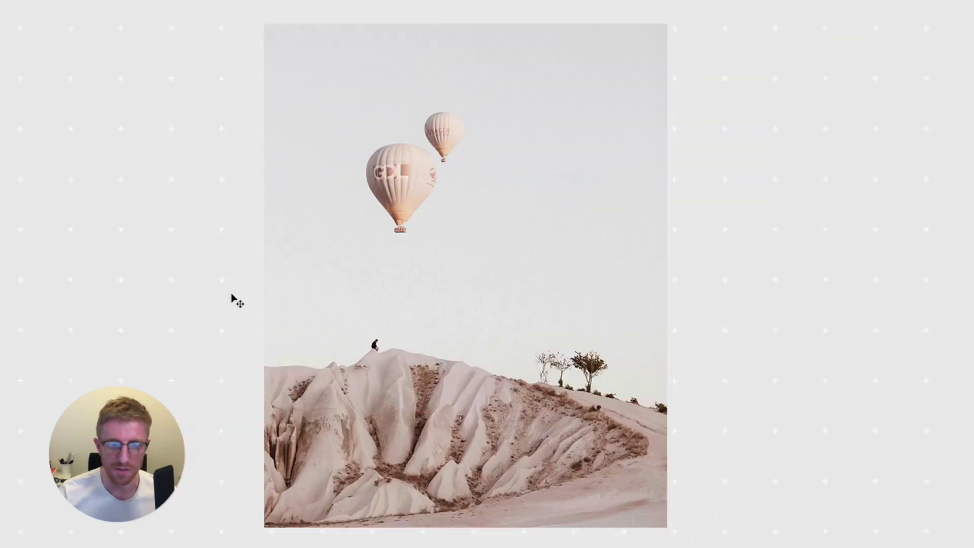
Start Sky Replacement on Baloons 2 and refine the sky edges around both balloons with the Sky Brush.
left_click(122, 6)
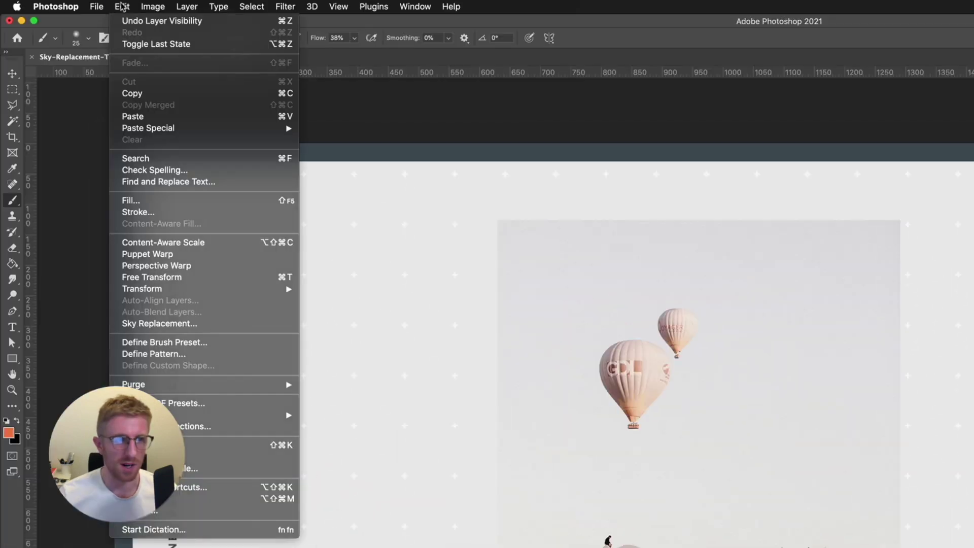
left_click(200, 324)
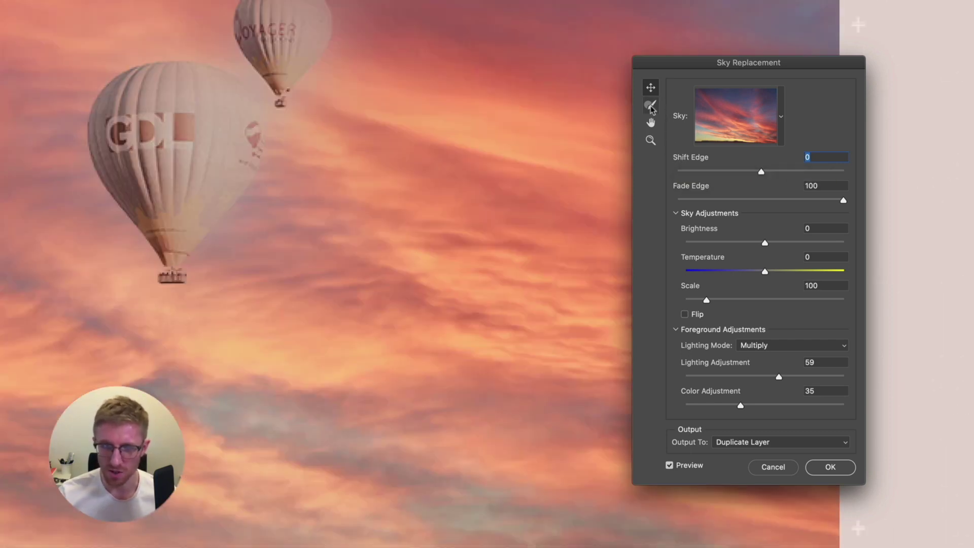
left_click(651, 106)
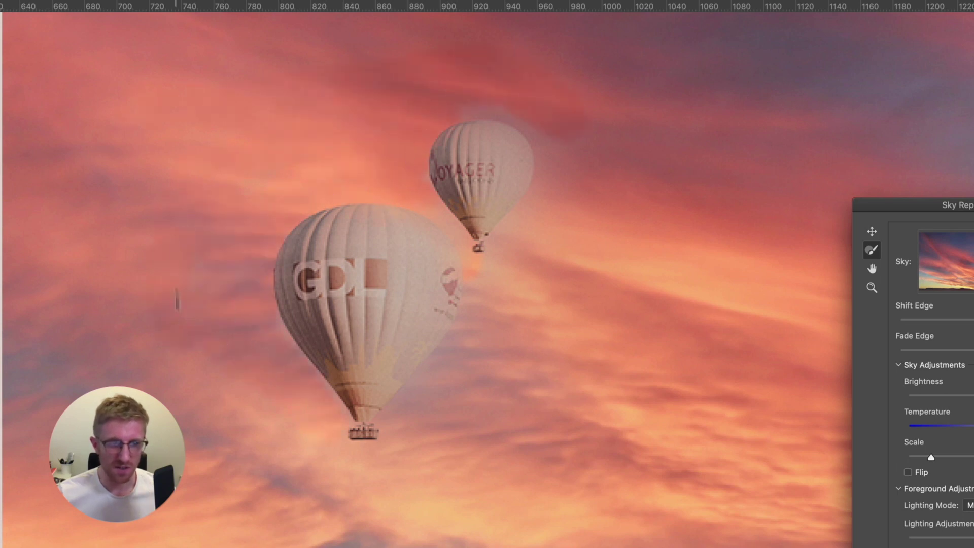
mouse_move(350, 450)
left_mouse_down()
mouse_move(435, 394)
mouse_move(398, 429)
mouse_move(477, 337)
mouse_move(464, 343)
mouse_move(472, 272)
mouse_move(550, 167)
mouse_move(476, 102)
mouse_move(450, 100)
left_mouse_up()
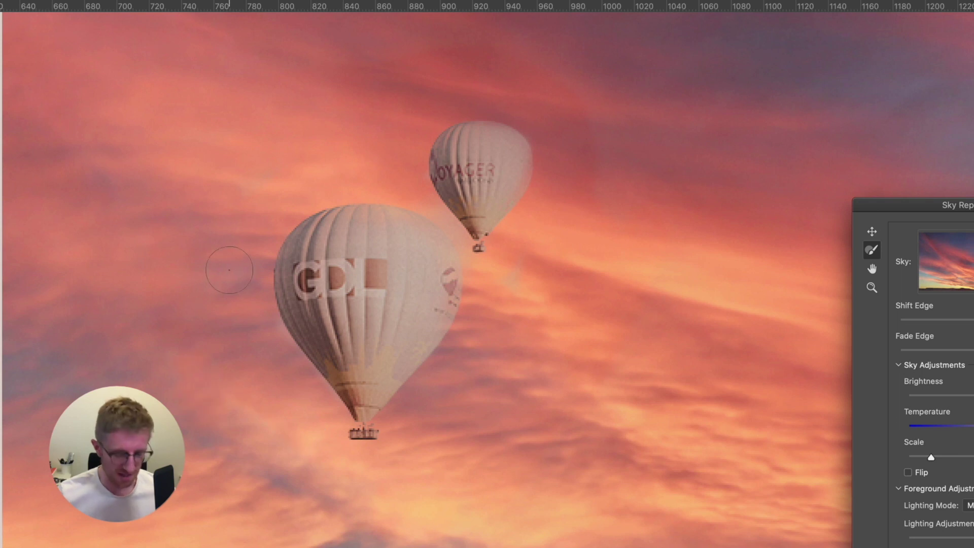
scroll(230, 270, "up", 3)
mouse_move(376, 221)
left_mouse_down()
mouse_move(387, 437)
mouse_move(413, 456)
left_mouse_up()
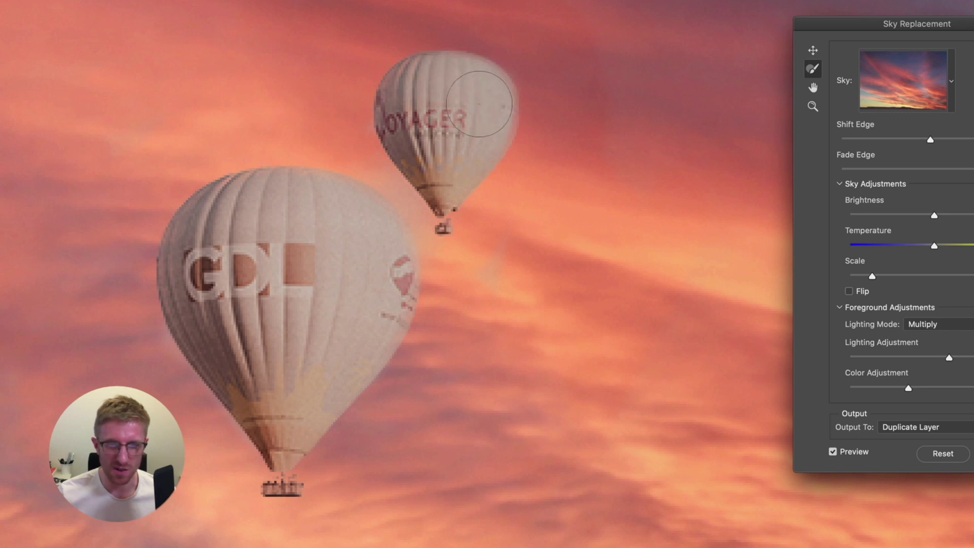
mouse_move(439, 97)
left_mouse_down()
mouse_move(439, 131)
mouse_move(478, 114)
left_mouse_up()
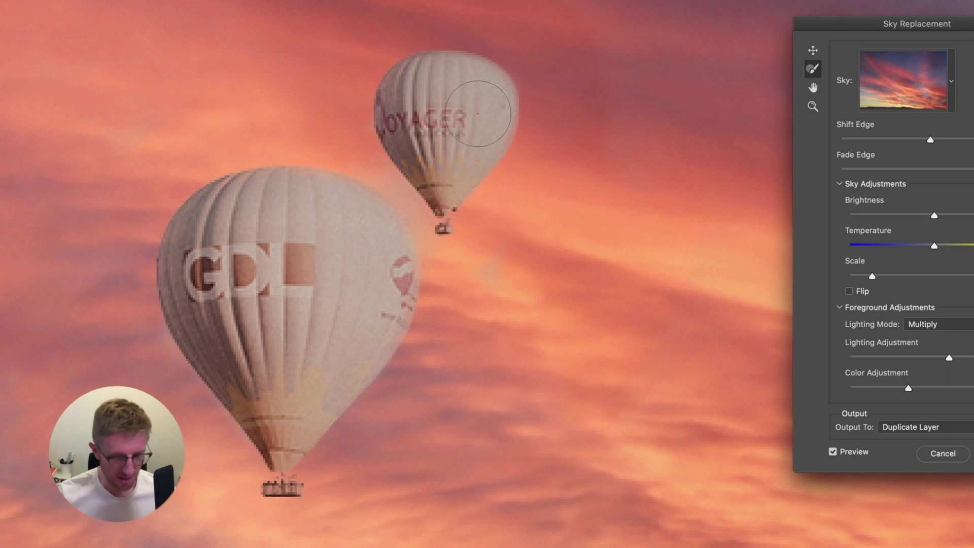
Check the sky edges along the hills and trees, and apply the sky replacement to a duplicate layer.
key("super+0")
key("super+plus")
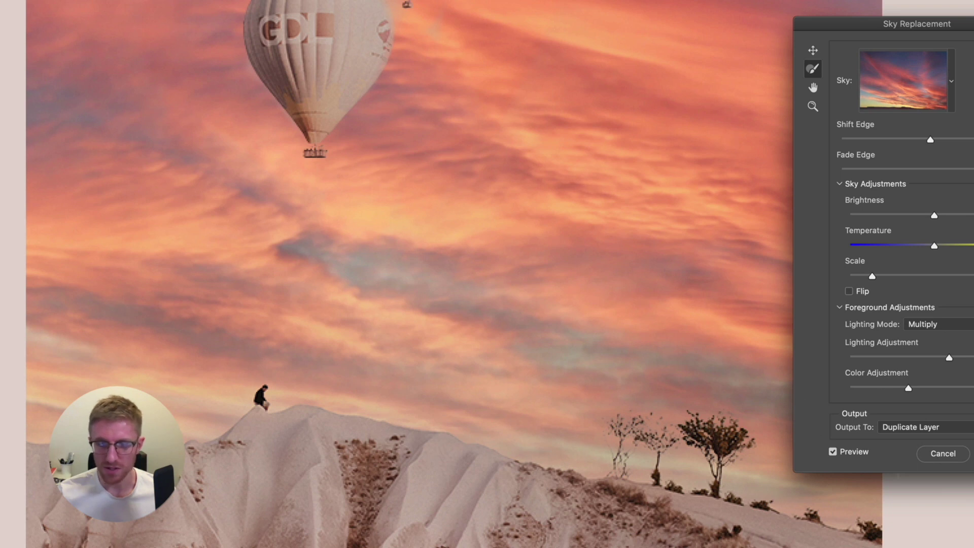
key("Return")
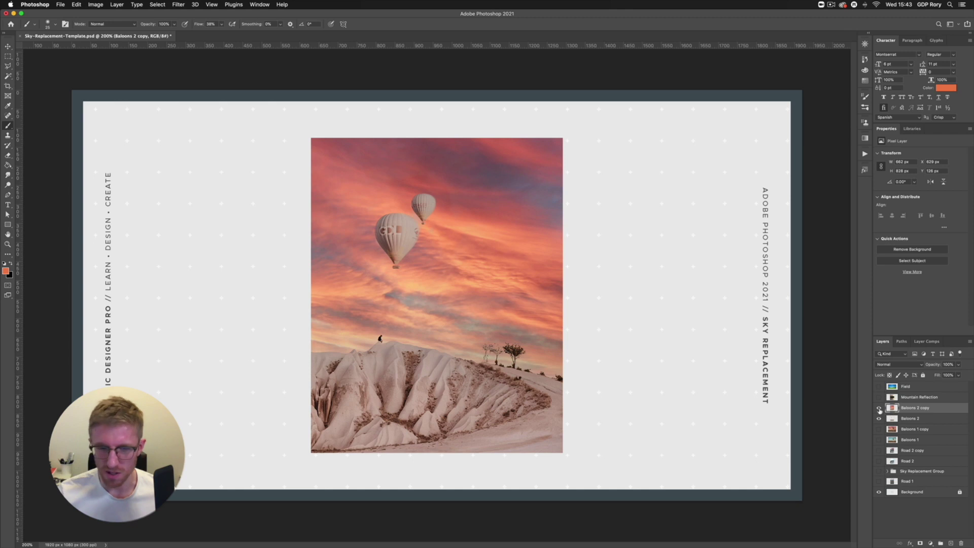
Toggle the Baloons 2 copy layer's visibility to compare the replaced sky with the original photo.
left_click(880, 408)
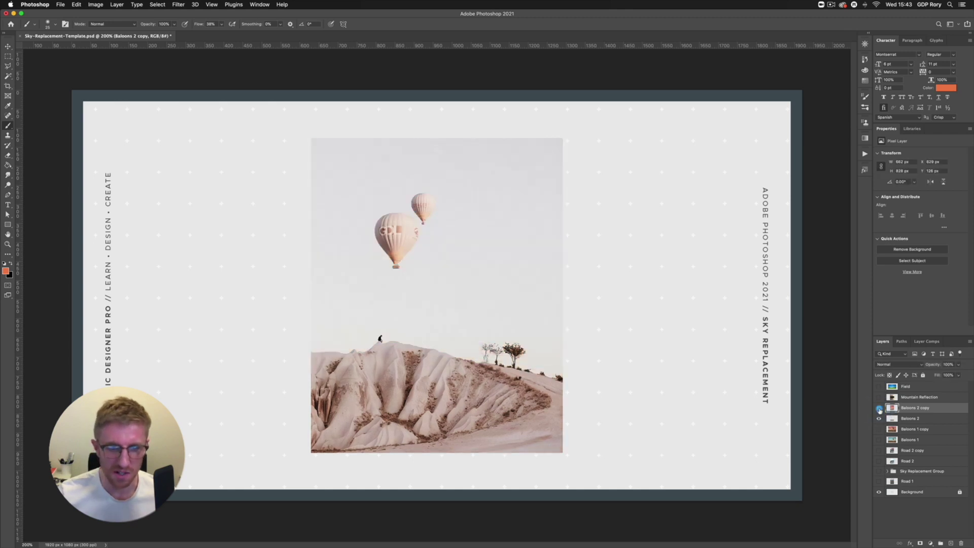
left_click(879, 408)
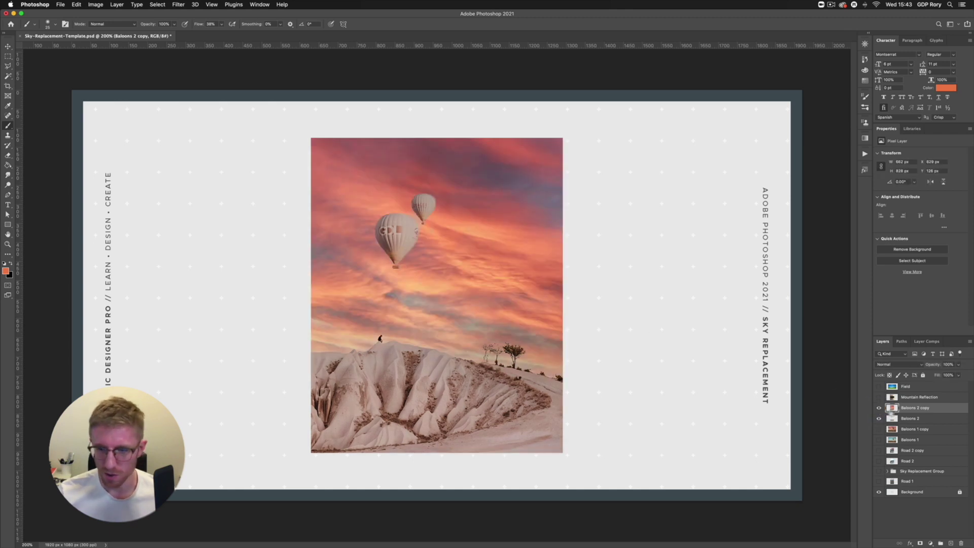
left_click(879, 408)
left_click(880, 409)
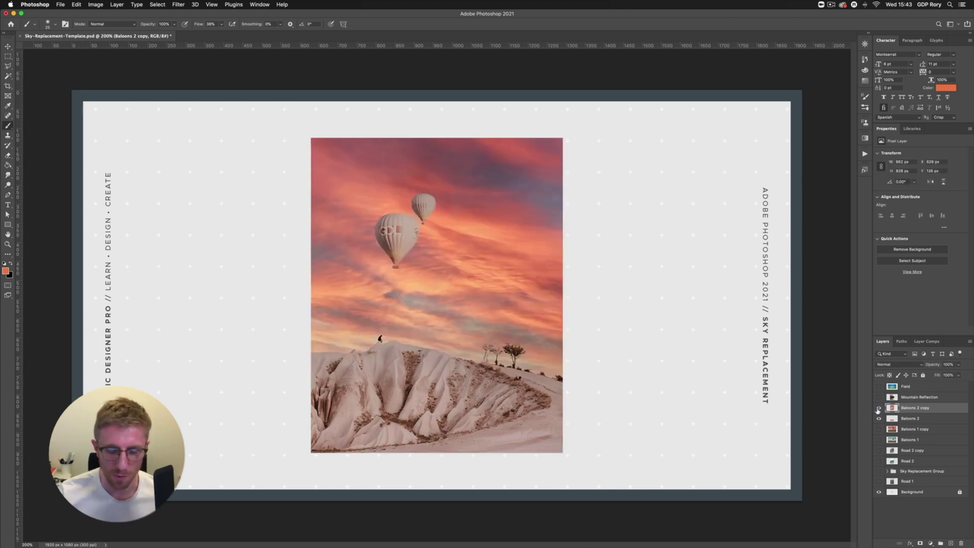
key("super+equal")
key("super+minus")
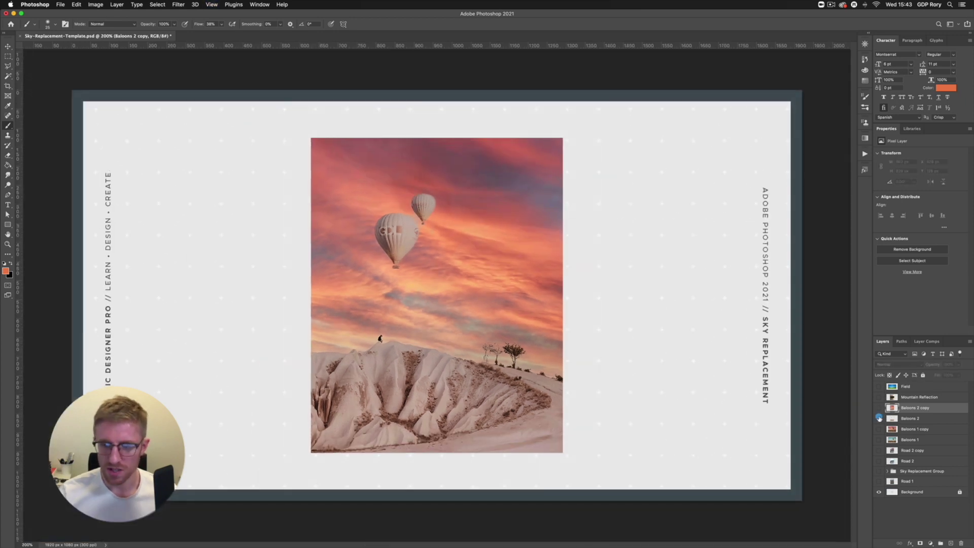
Hide the Baloons 2 layer, and select and show the Mountain Reflection layer.
left_click(880, 416)
left_click(891, 397)
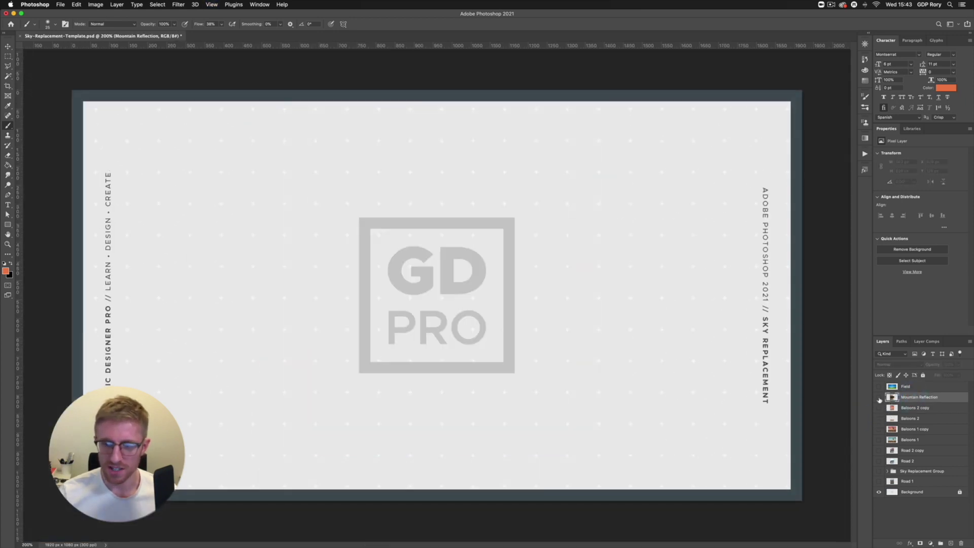
left_click(880, 398)
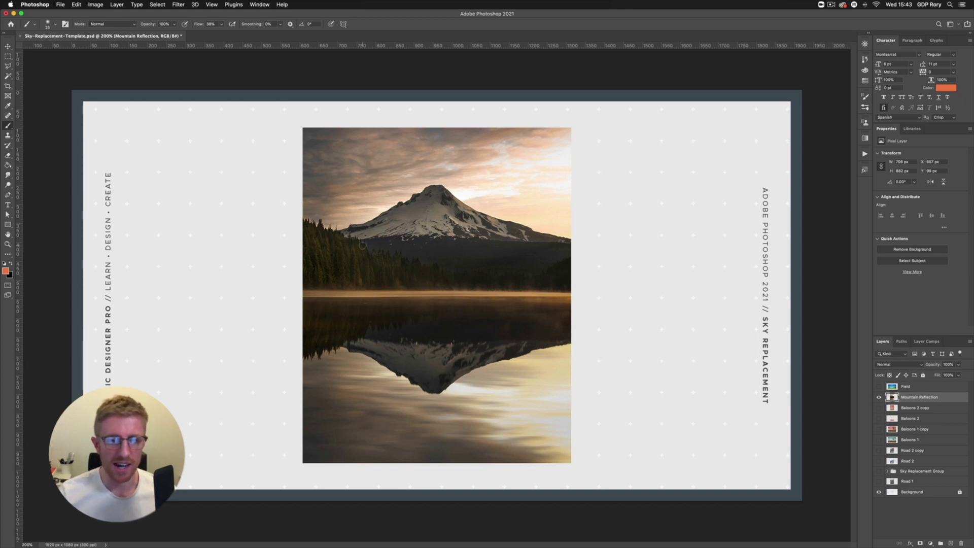
Preview Sky Replacement on the Mountain Reflection photo to examine the lake reflection, and cancel it.
left_click(76, 5)
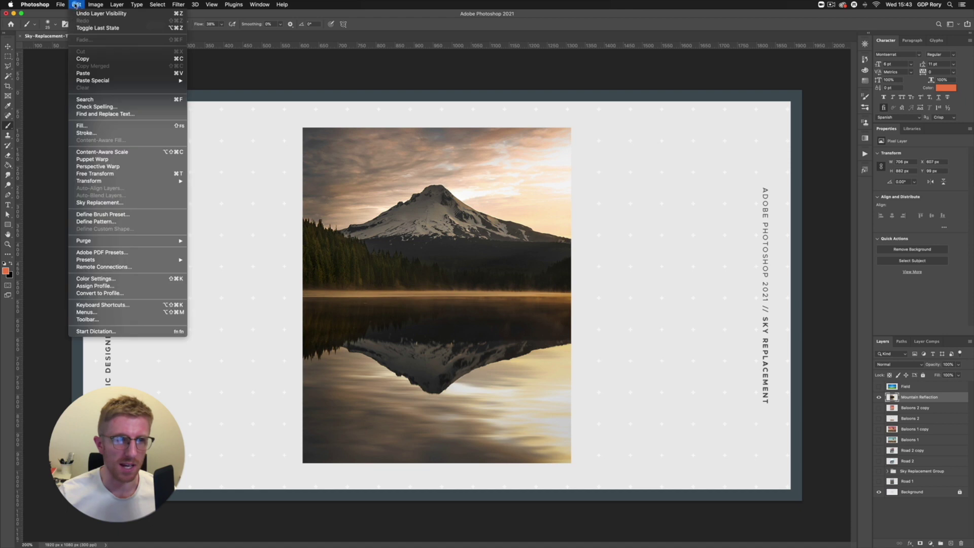
left_click(112, 203)
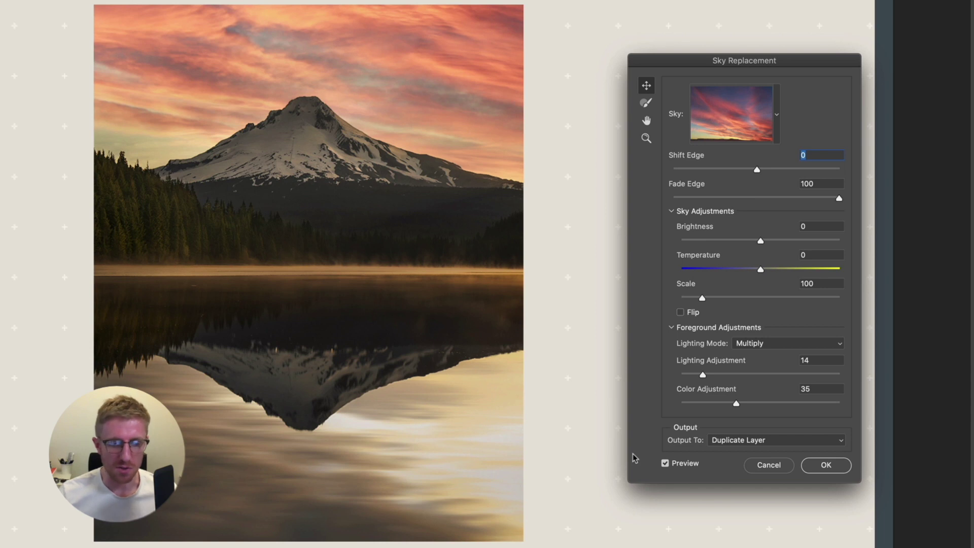
left_click(759, 465)
Hide the Mountain Reflection layer, and select and show the Field layer.
left_click(822, 308)
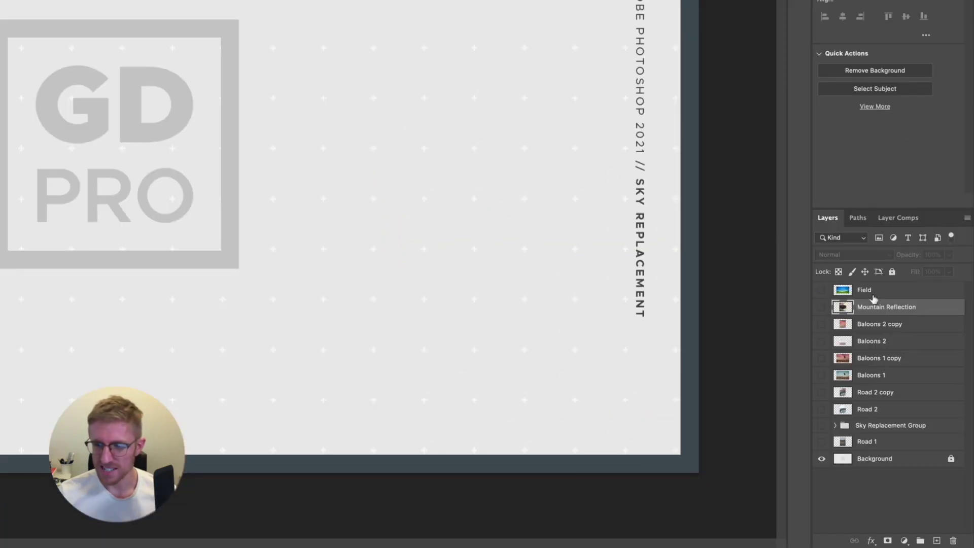
left_click(870, 288)
left_click(821, 290)
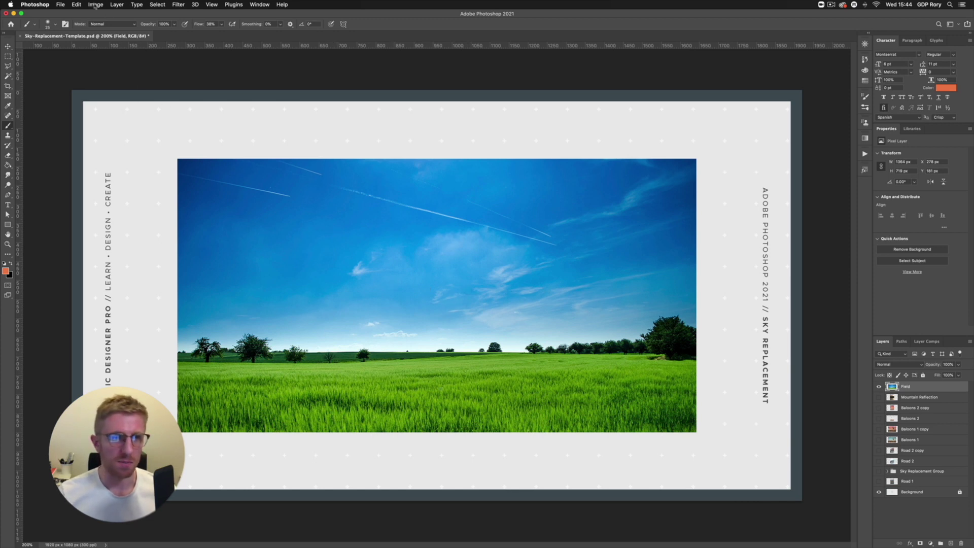
Start Sky Replacement on the Field layer, collapse the Spectacular and Sunsets groups, and browse the Custom Skies group.
left_click(77, 5)
left_click(91, 203)
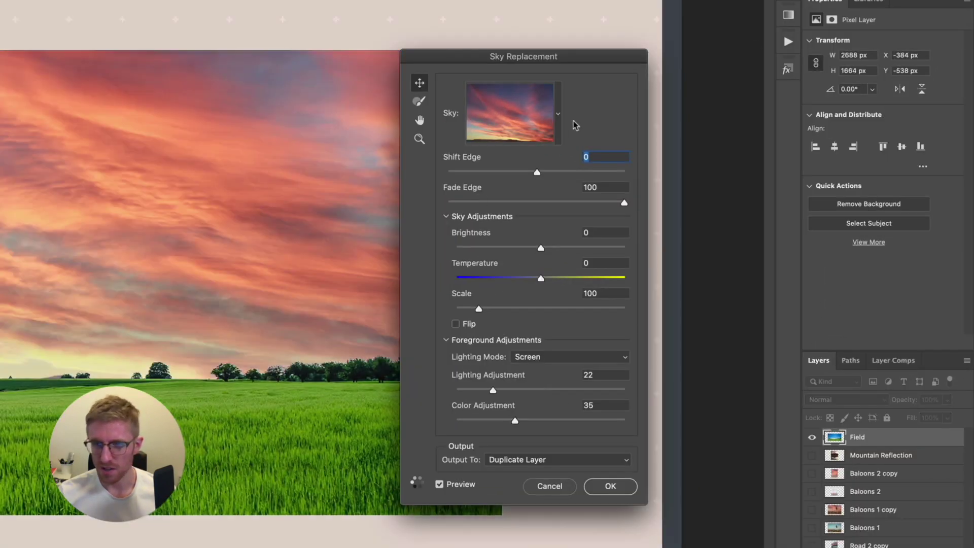
left_click(559, 113)
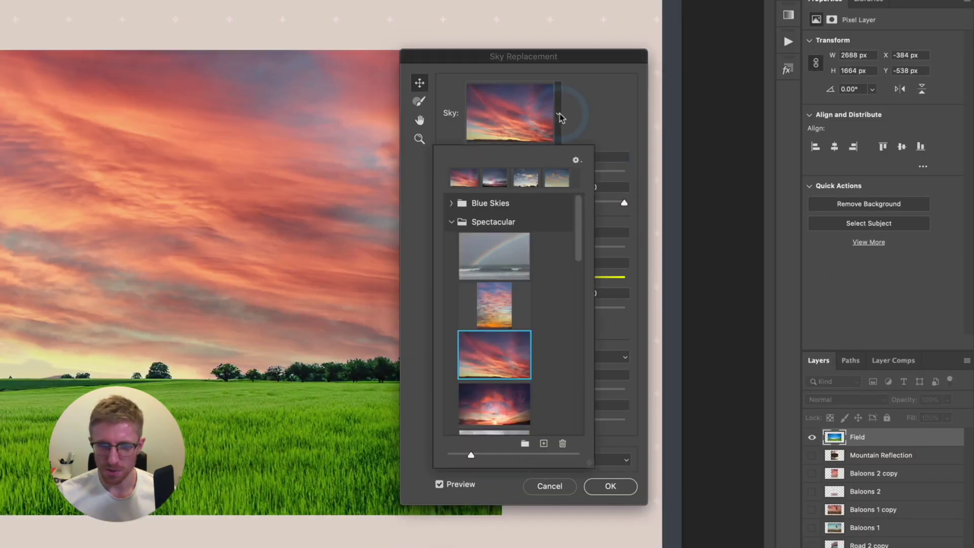
left_click(451, 222)
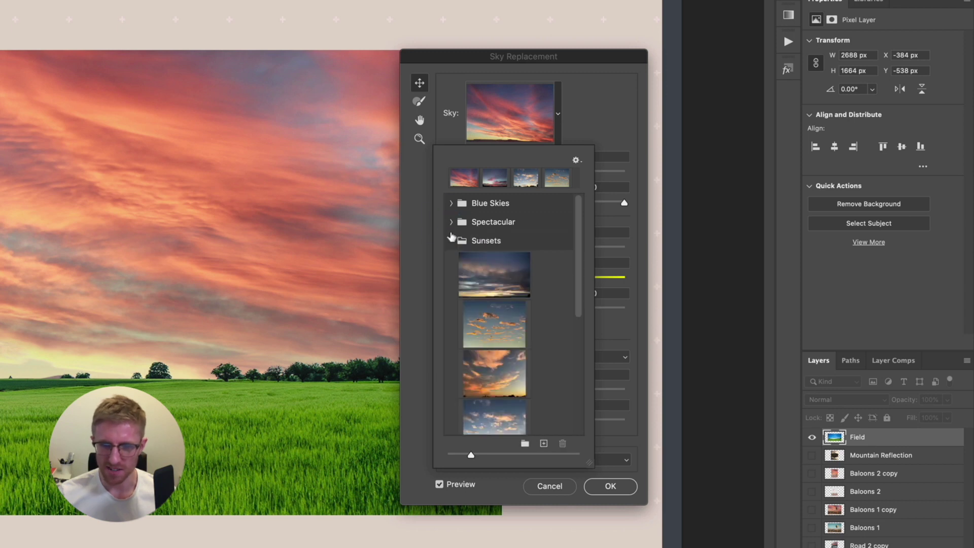
left_click(450, 241)
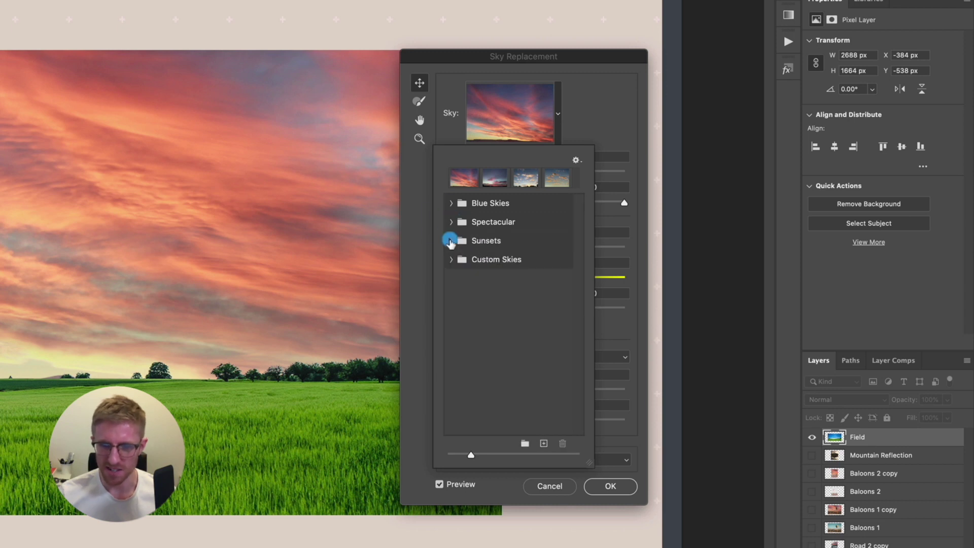
left_click(485, 261)
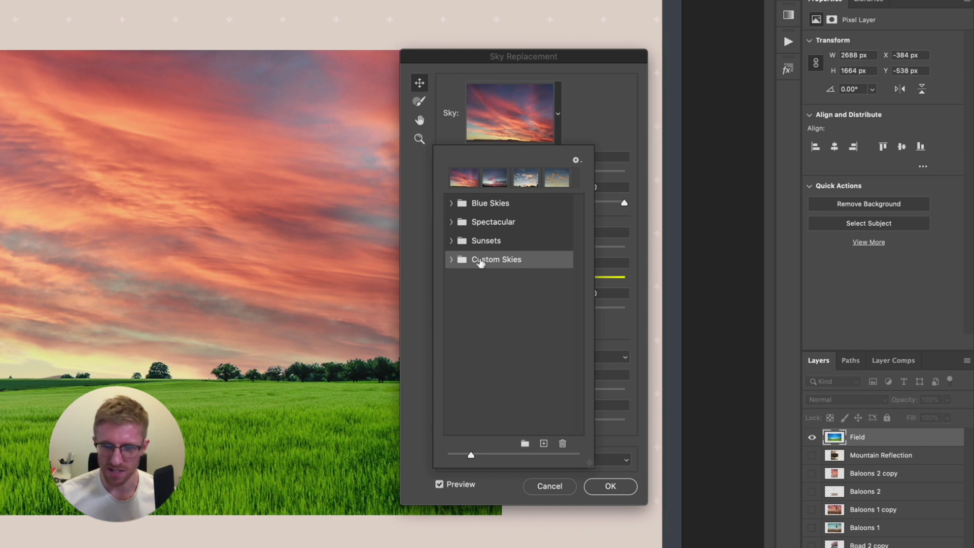
left_click(452, 260)
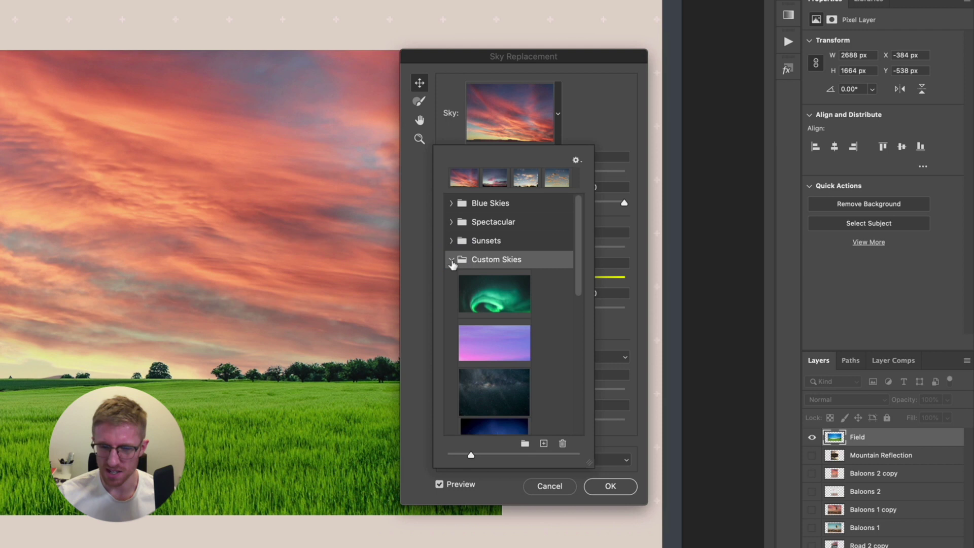
scroll(551, 315, "down", 5)
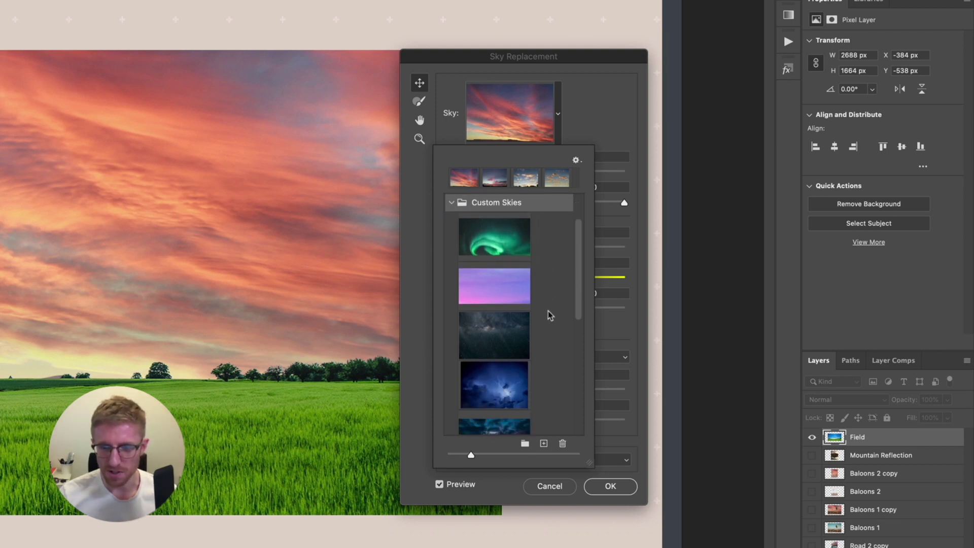
scroll(549, 315, "down", 5)
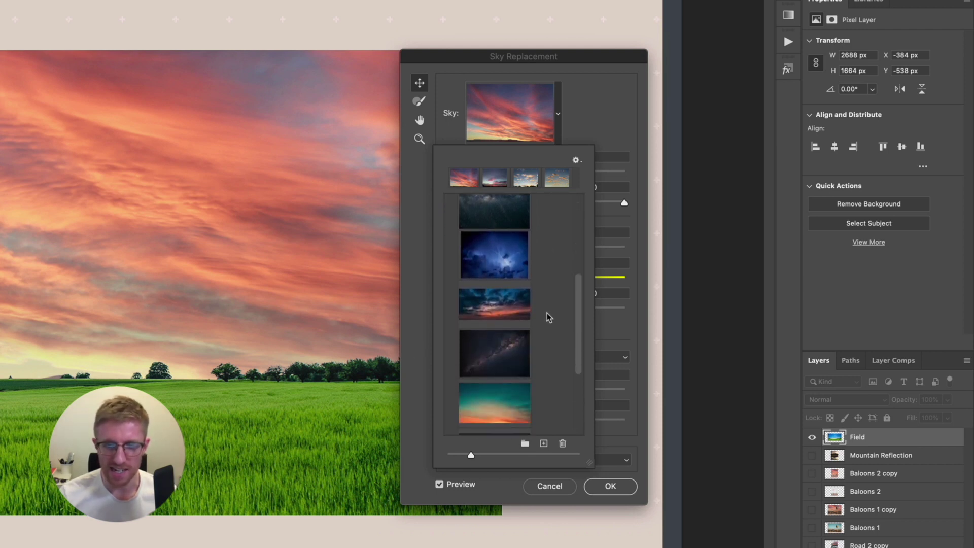
scroll(548, 318, "down", 3)
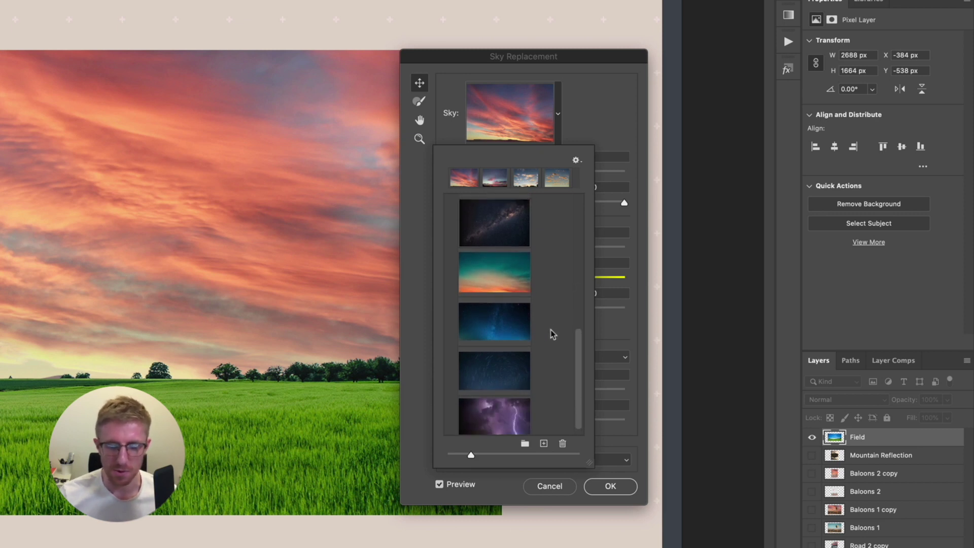
Import Sunset.jpg from the Desktop as a new sky preset named Sunset.
left_click(543, 443)
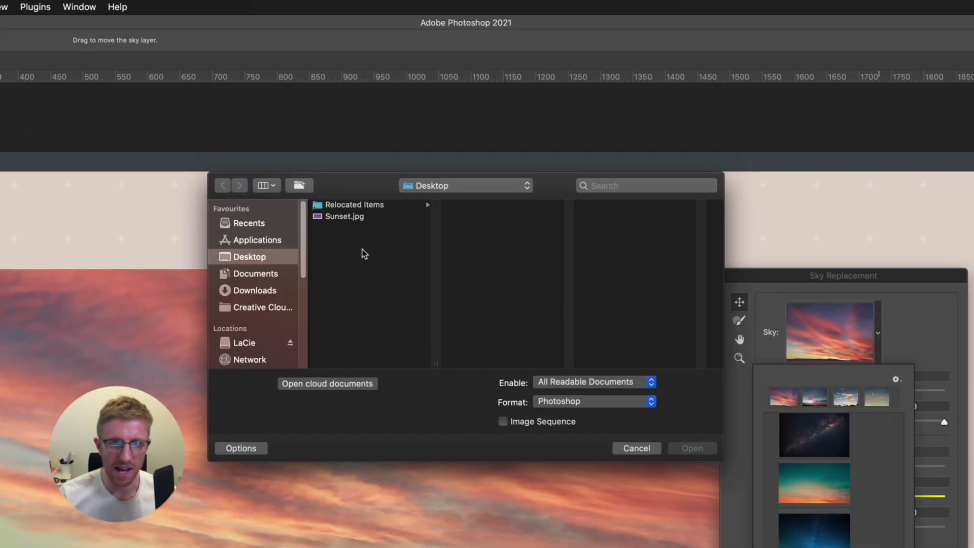
left_click(335, 218)
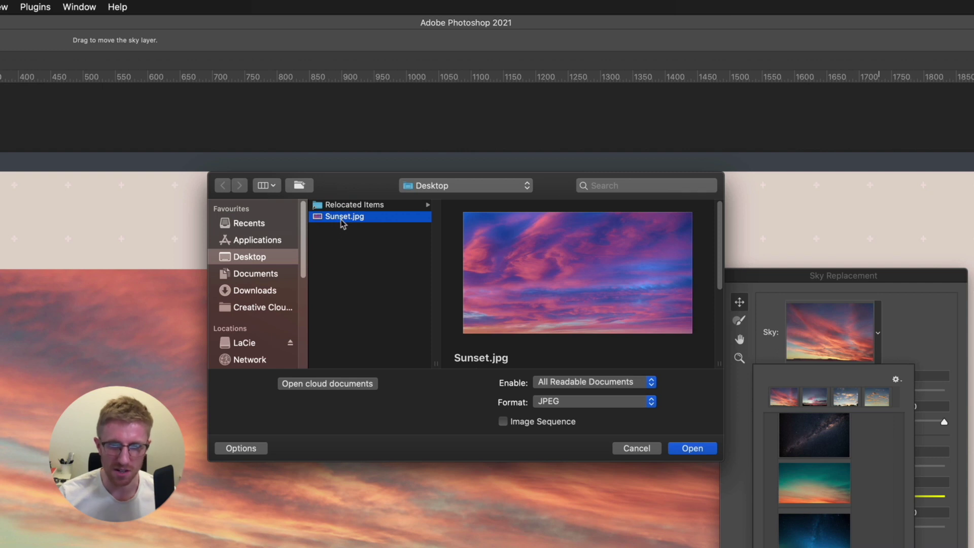
left_click(688, 449)
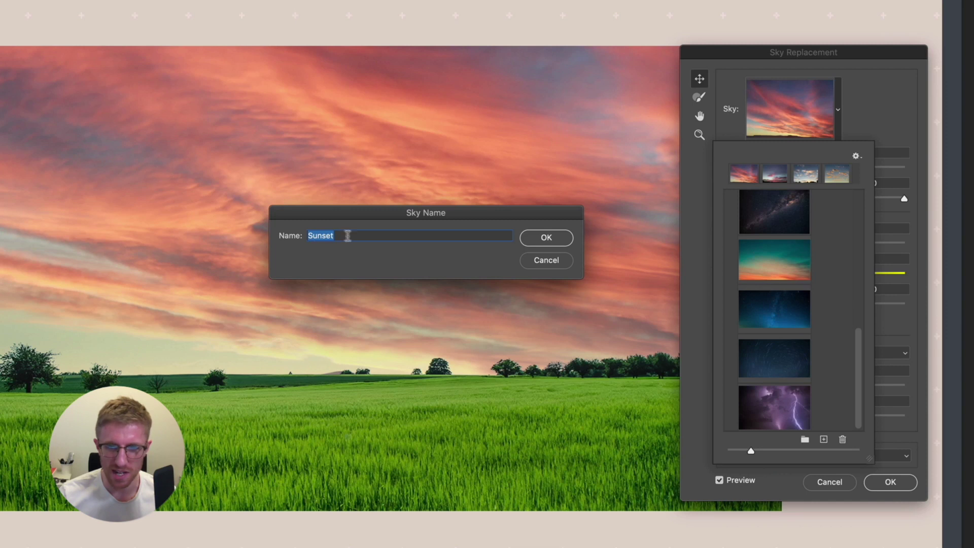
left_click(548, 238)
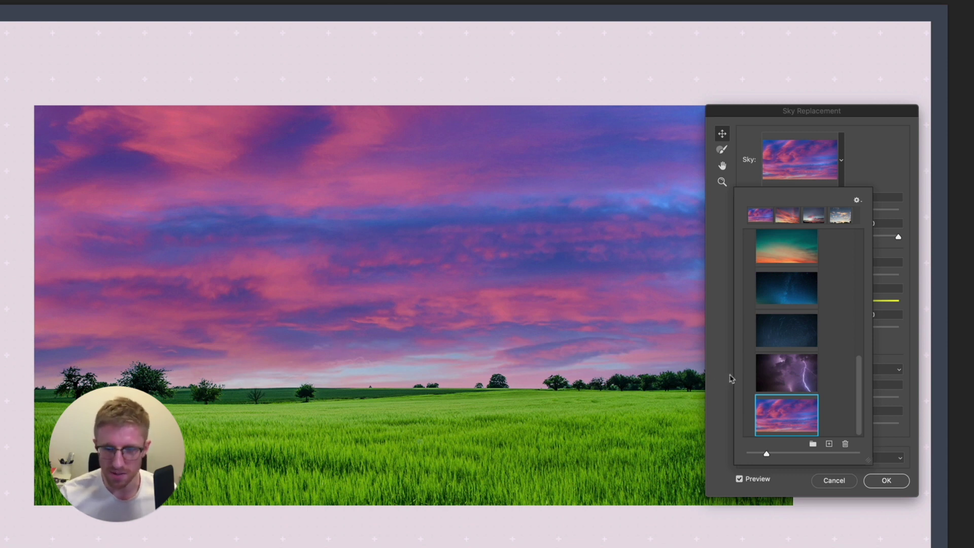
Preview the purple lightning sky on the field photo, and choose the green aurora sky from Custom Skies instead.
left_click(773, 373)
left_click(775, 122)
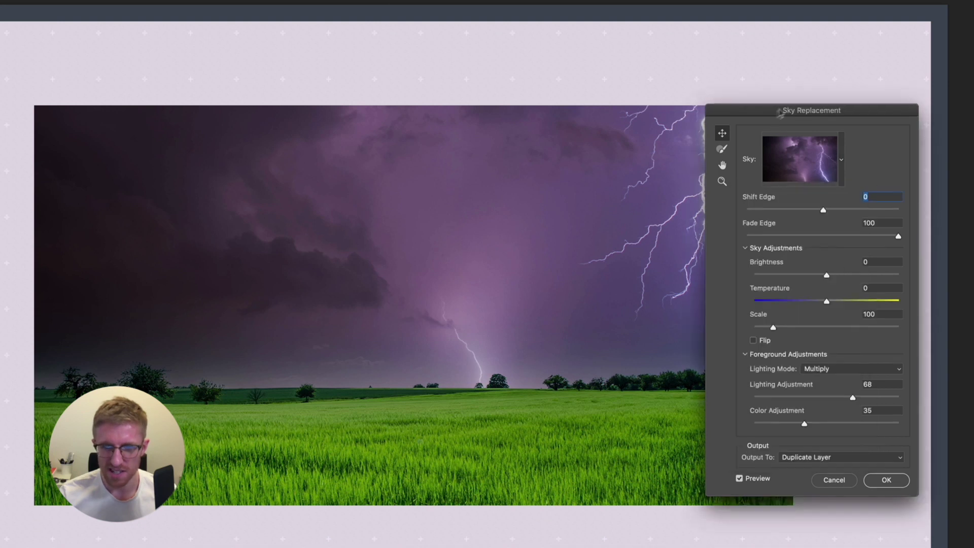
left_click_drag(775, 123, 905, 50)
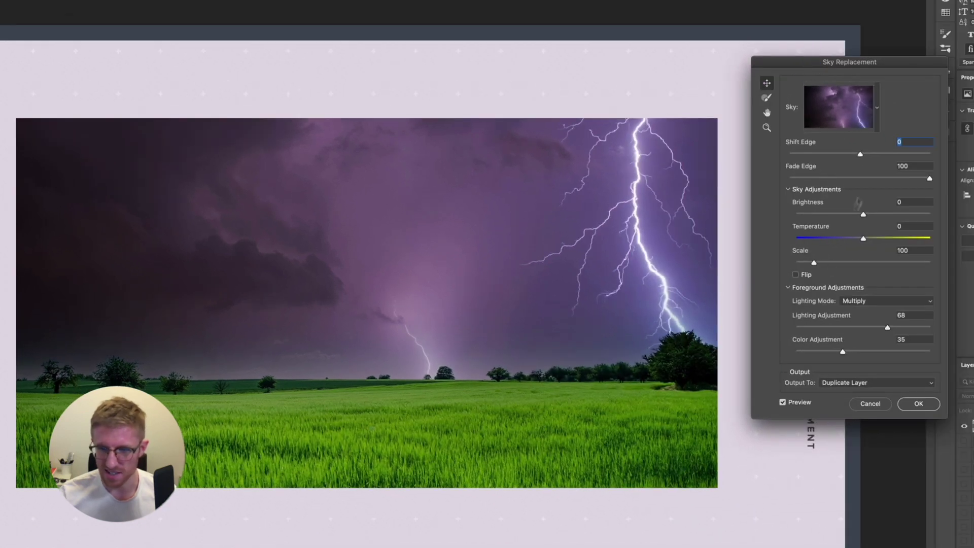
left_click(877, 108)
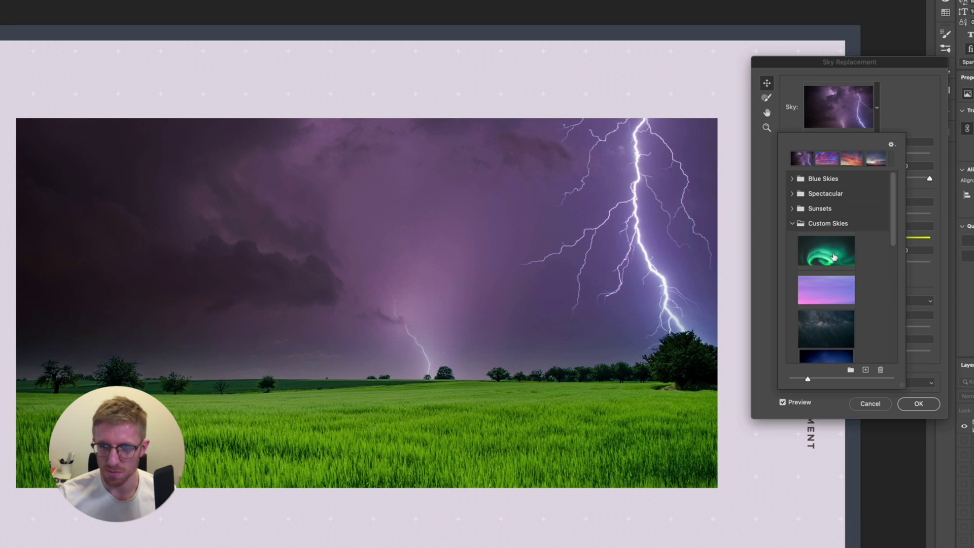
left_click(834, 257)
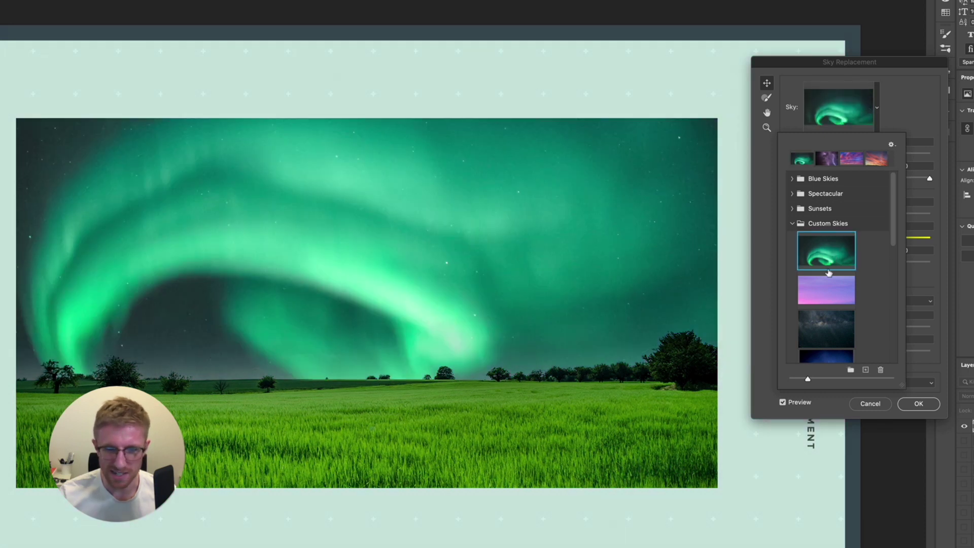
Preview the dark starry and Dramatic Sunset skies from Custom Skies, and choose the blue starry sky with the Milky Way instead.
scroll(824, 313, "down", 2)
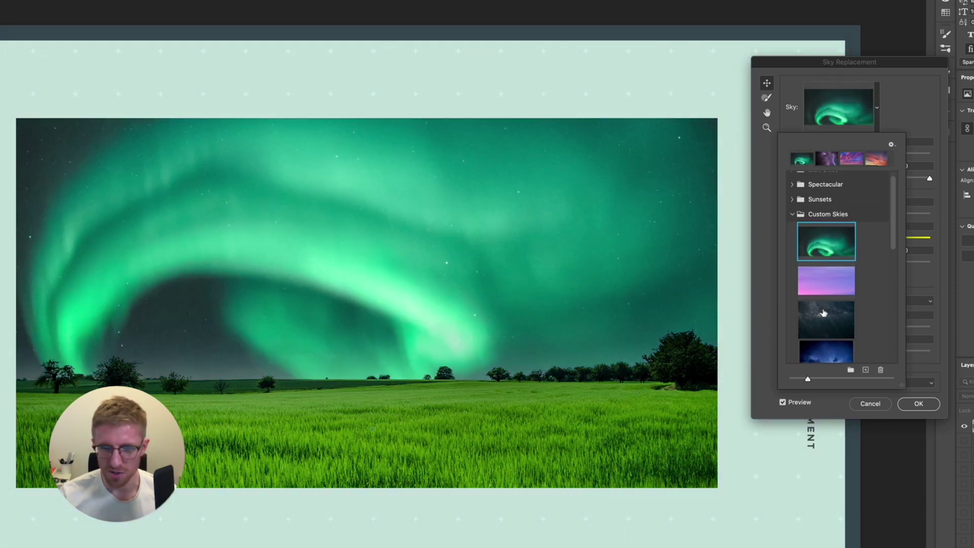
left_click(821, 318)
scroll(818, 299, "down", 3)
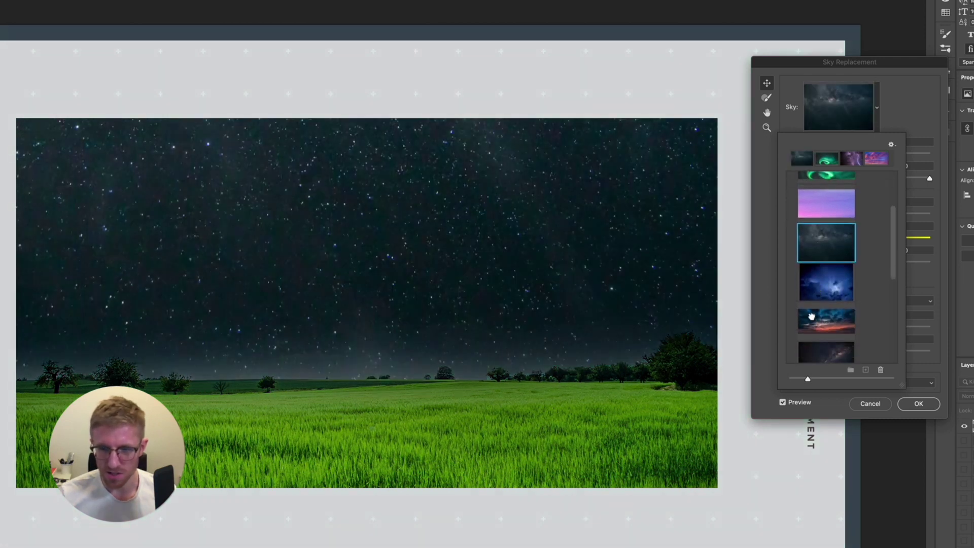
left_click(813, 320)
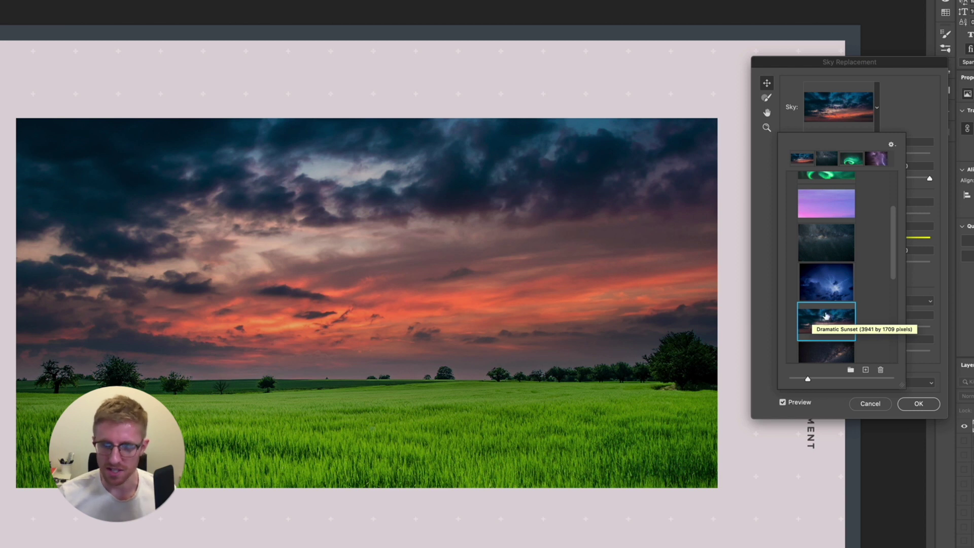
scroll(865, 295, "down", 3)
scroll(866, 296, "down", 2)
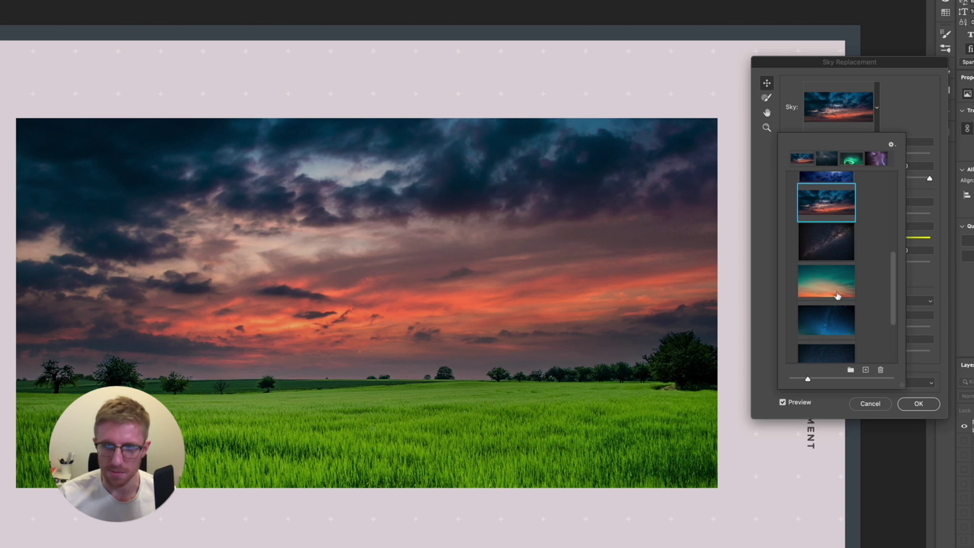
left_click(829, 330)
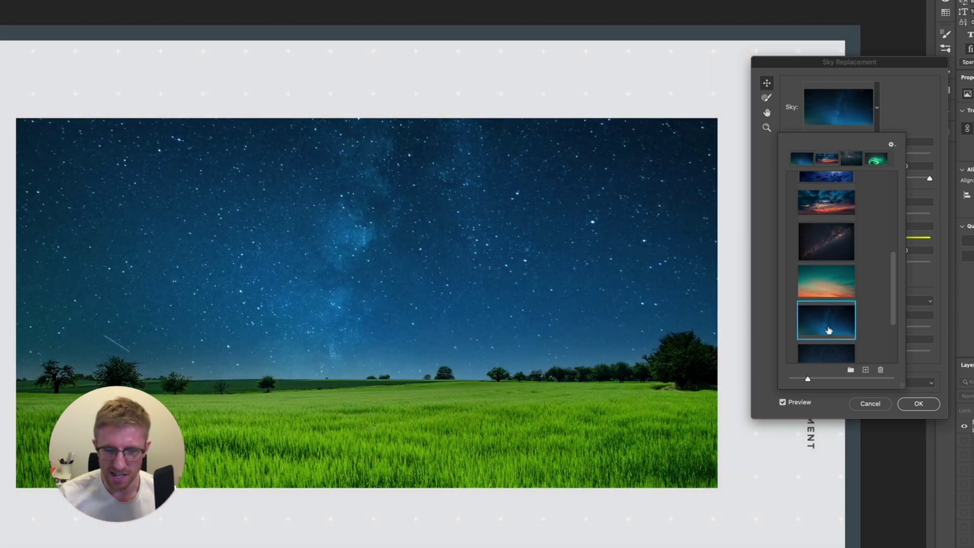
left_click(889, 350)
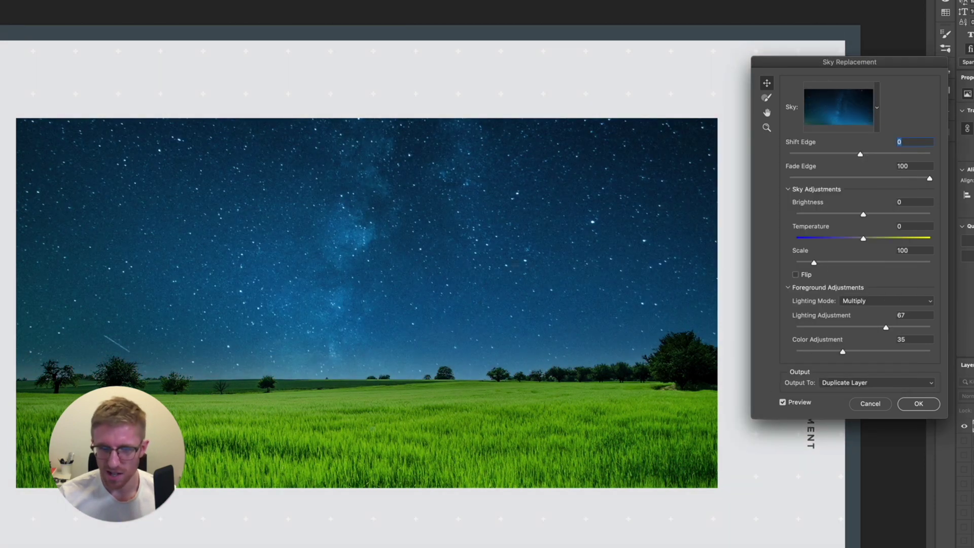
Position the starry sky to cover the horizon at scale 93, and set Lighting Adjustment and Color Adjustment to 100.
left_click_drag(404, 271, 404, 241)
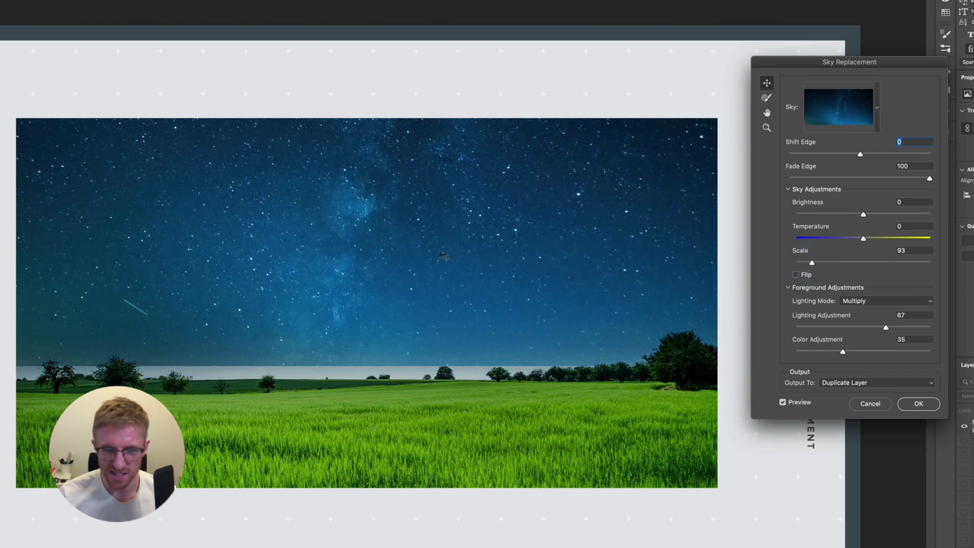
left_click_drag(431, 256, 434, 269)
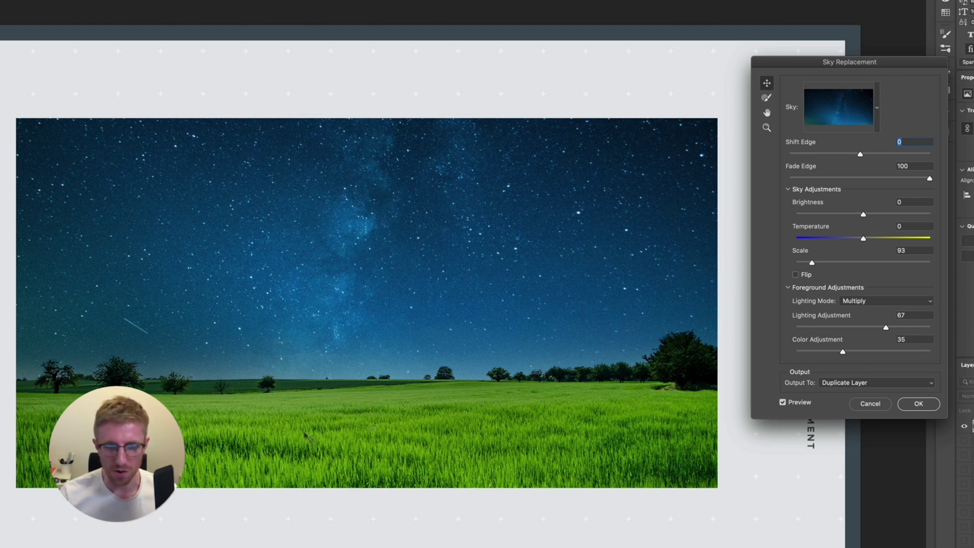
left_click_drag(846, 355, 942, 354)
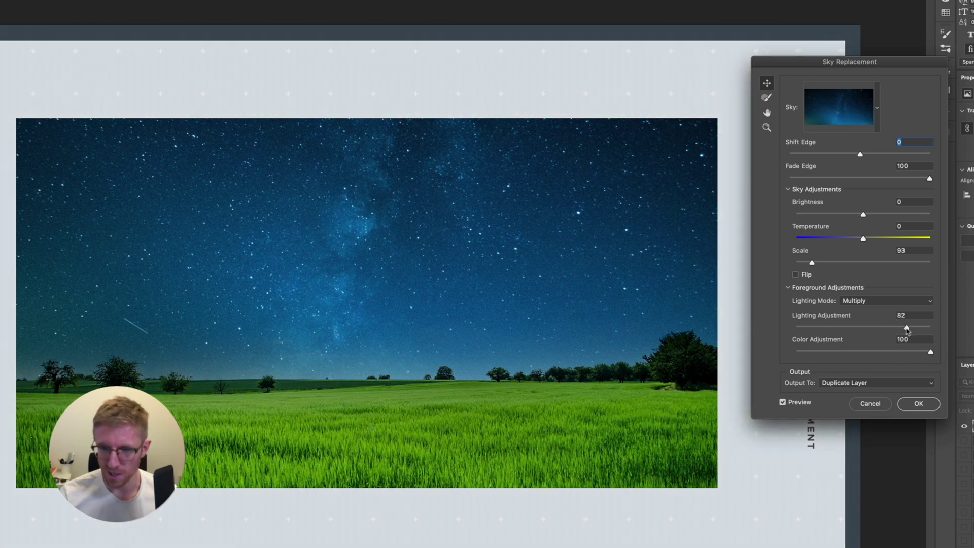
left_click(931, 327)
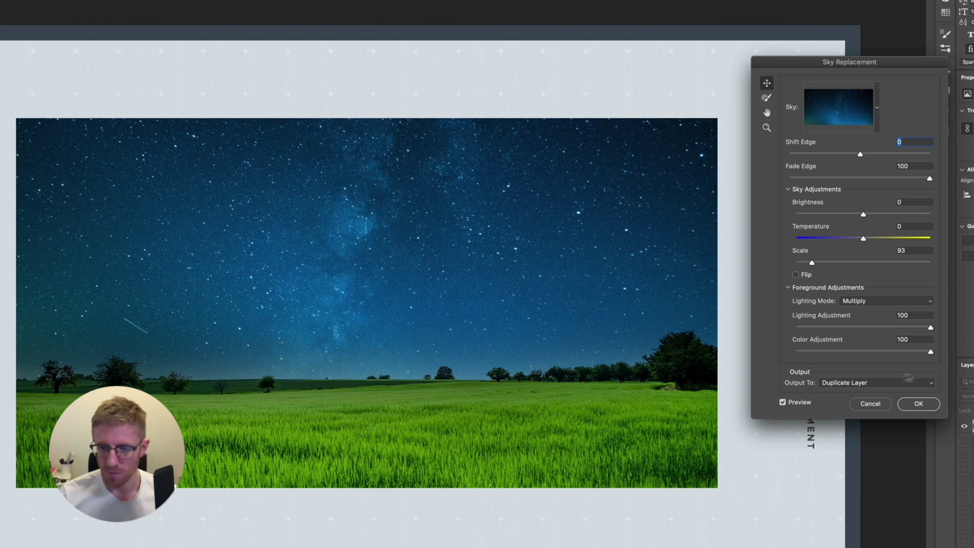
Set the sky replacement output to New Layers and apply it to the field photo.
left_click(934, 384)
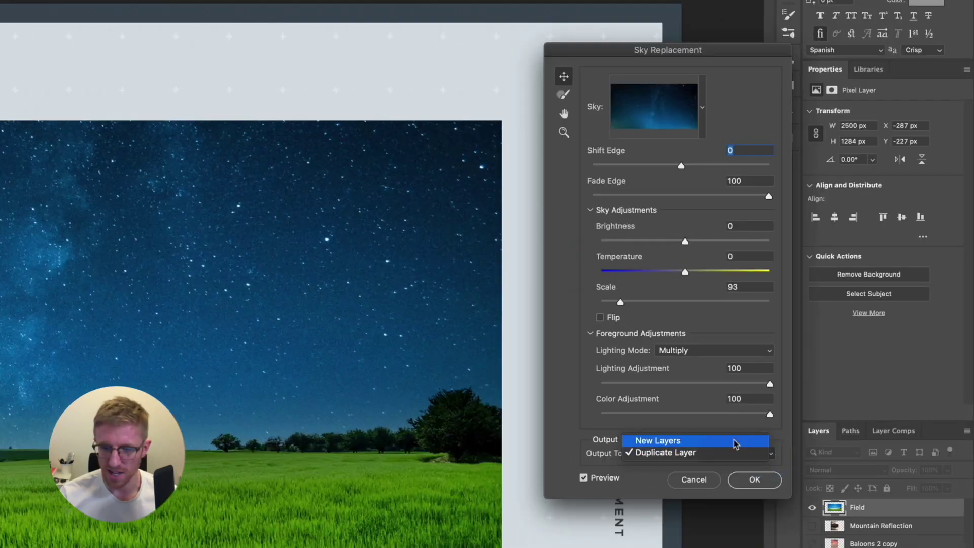
left_click(903, 372)
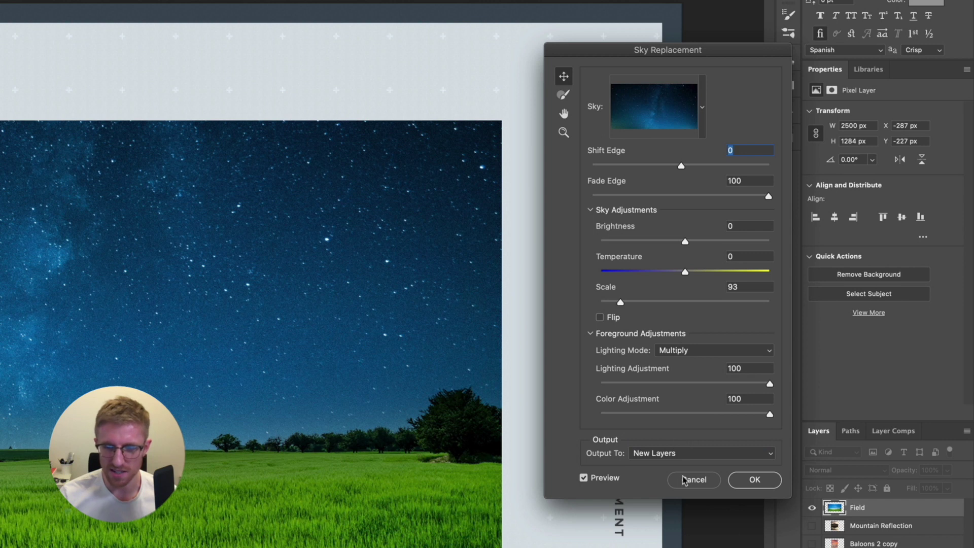
left_click(766, 484)
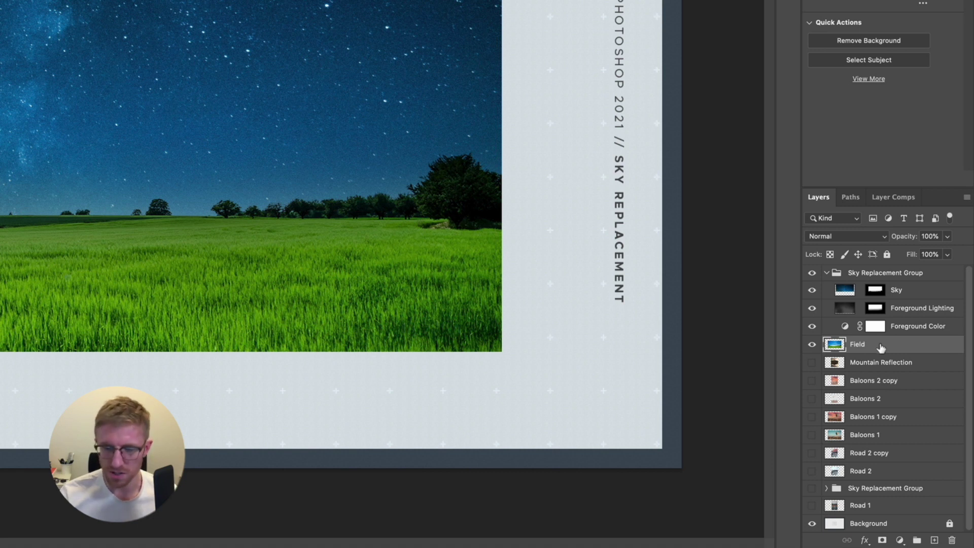
Duplicate the Field layer and start Match Color on the copy, using the Sky layer of Sky-Replacement-Template.psd as the source.
key("ctrl+j")
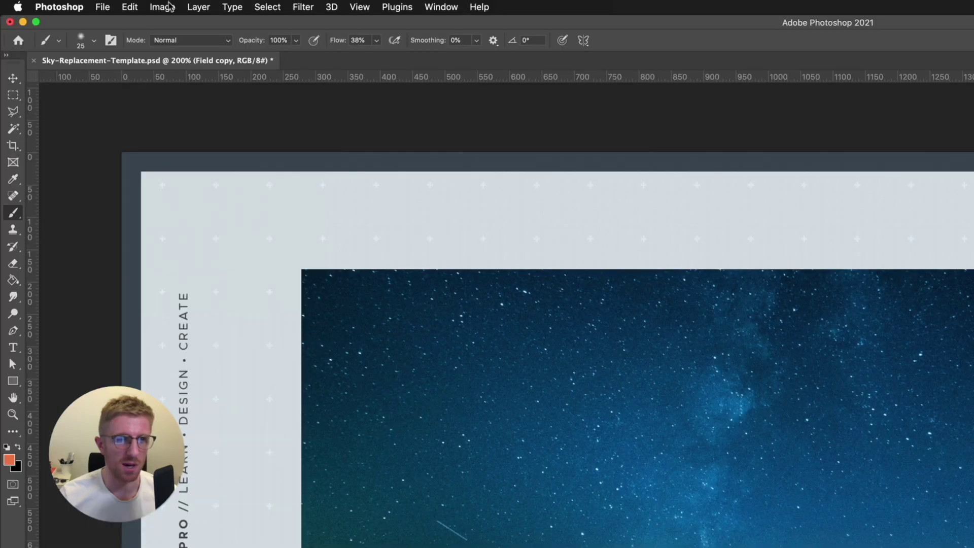
left_click(159, 7)
mouse_move(189, 43)
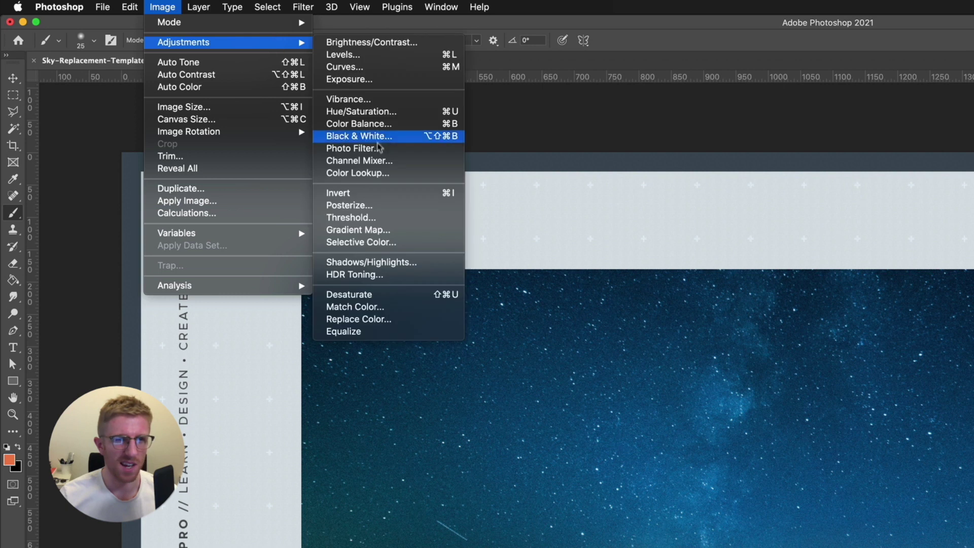
left_click(370, 307)
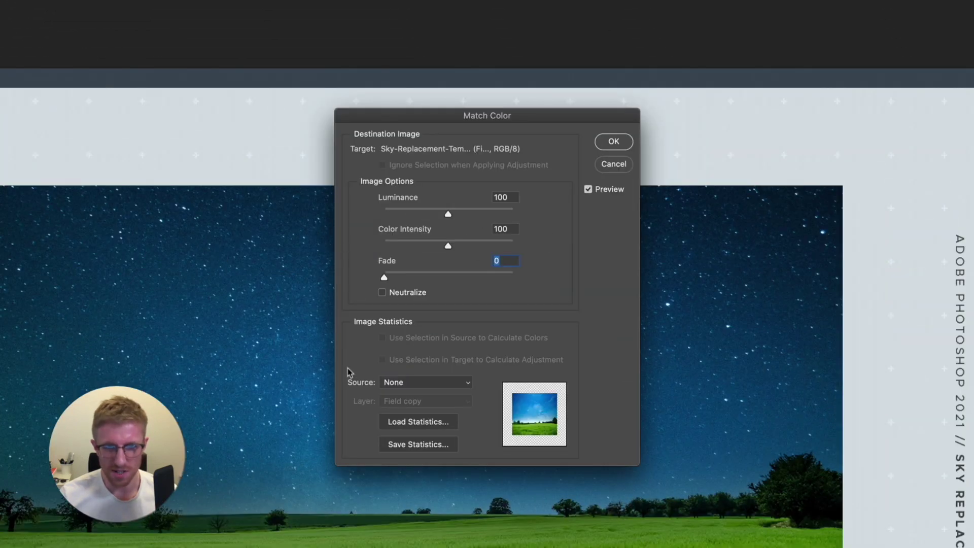
left_click(422, 386)
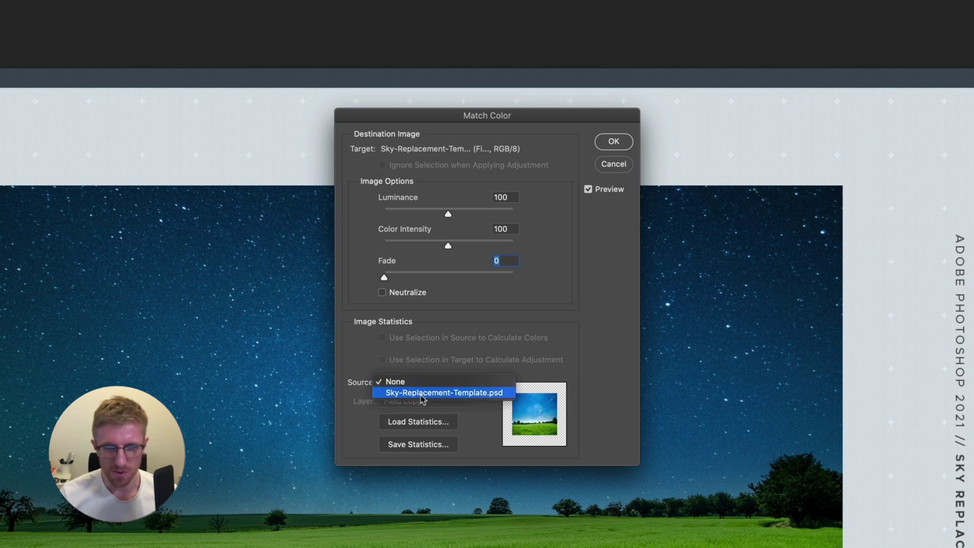
left_click(478, 396)
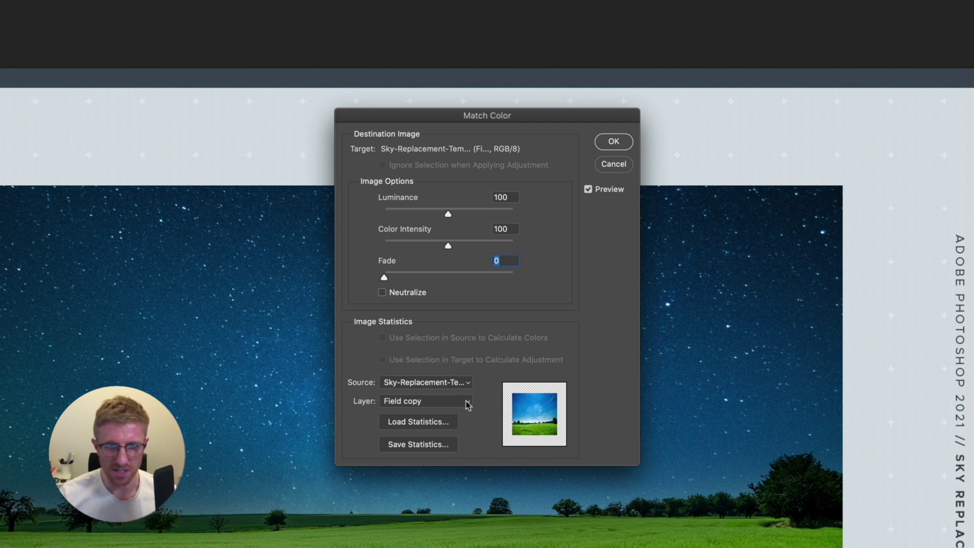
left_click(468, 405)
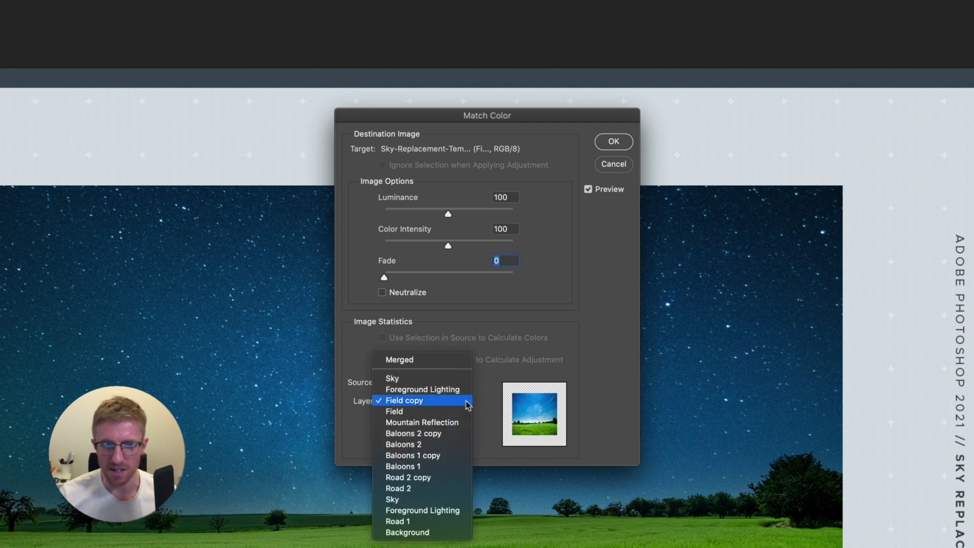
left_click(446, 379)
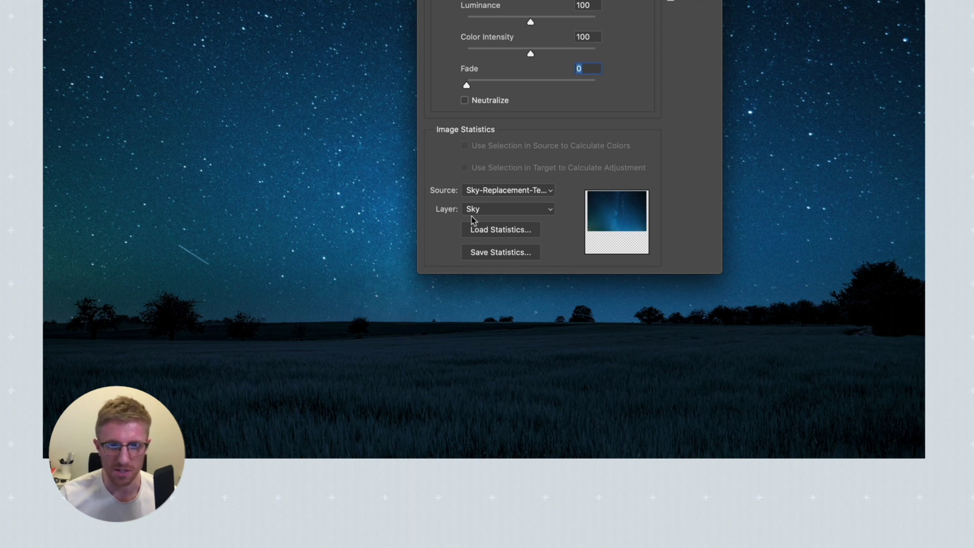
Apply Match Color with Color Intensity and Luminance at 200, and compare the field with the Field copy layer hidden and shown.
left_click_drag(529, 53, 465, 57)
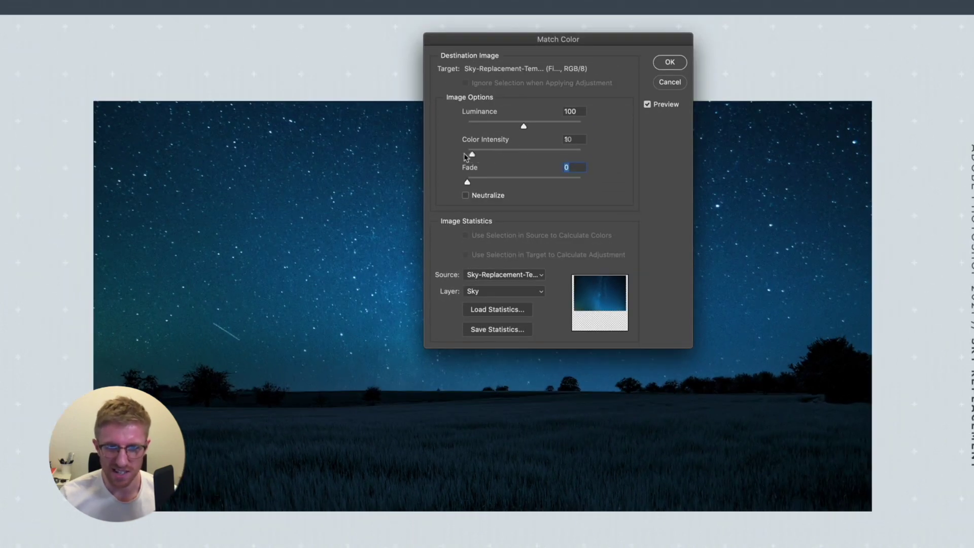
left_click_drag(466, 157, 593, 158)
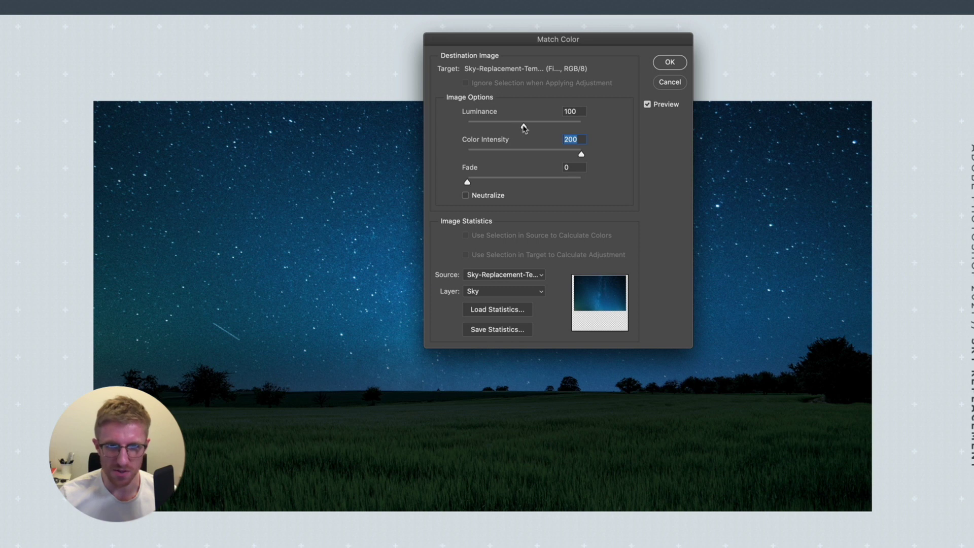
left_click_drag(524, 127, 607, 132)
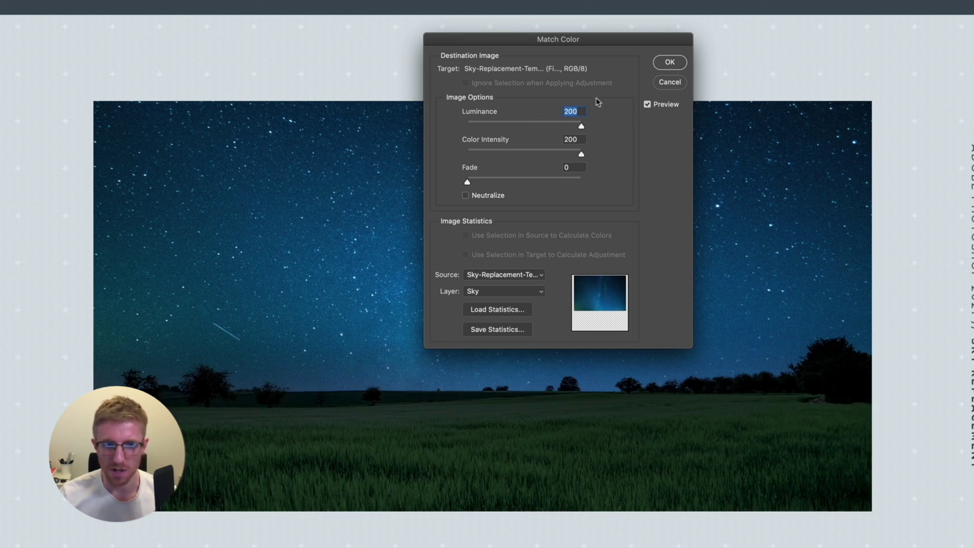
left_click(669, 62)
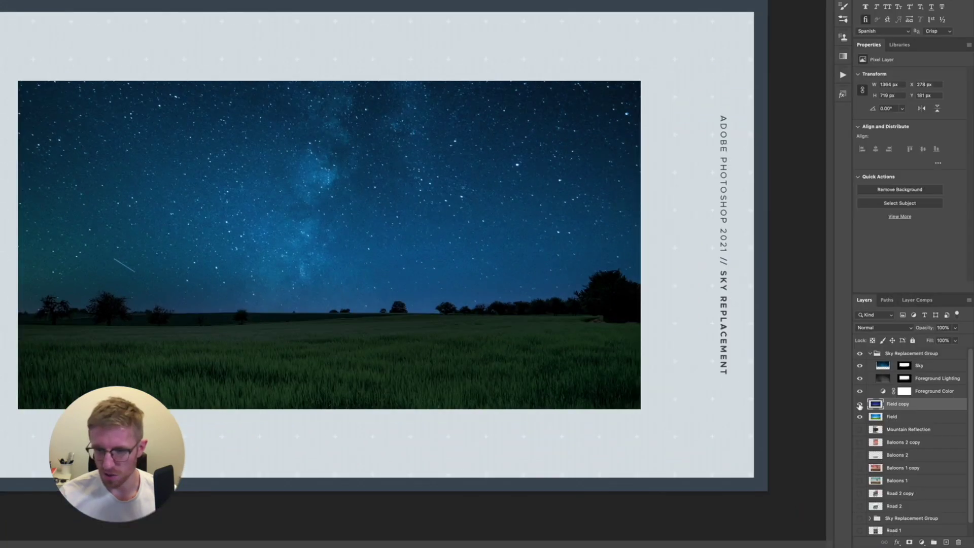
left_click(859, 404)
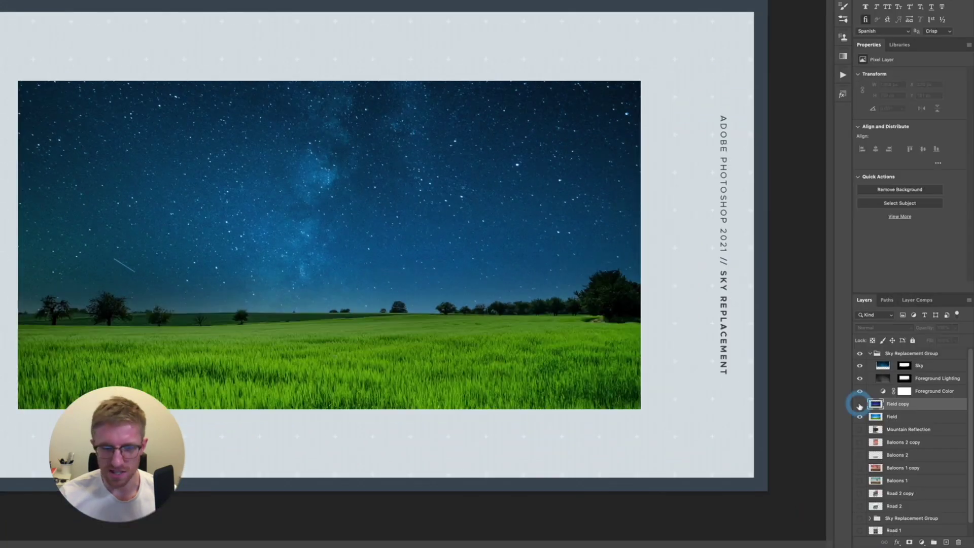
left_click(860, 405)
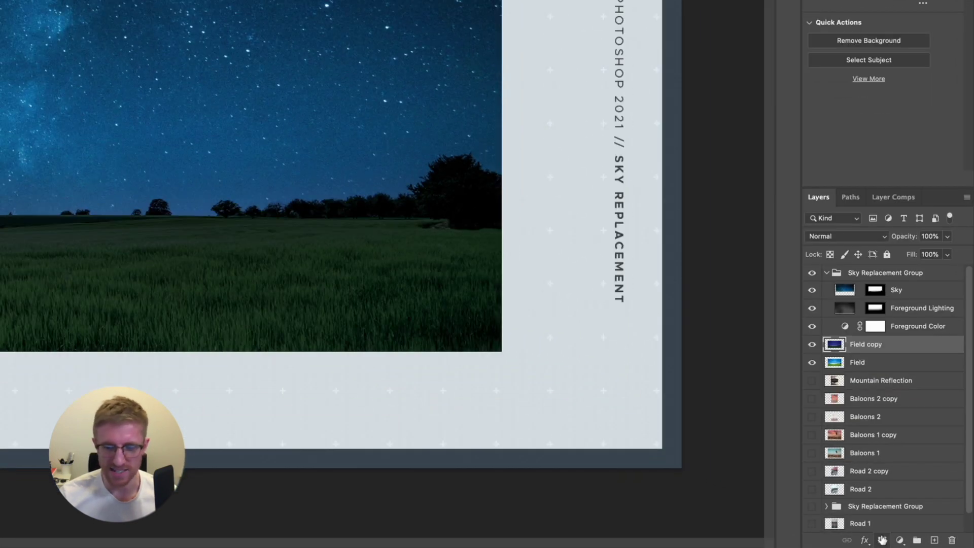
Add a layer mask to the Field copy layer and lower the layer's opacity to 78%.
left_click(883, 540)
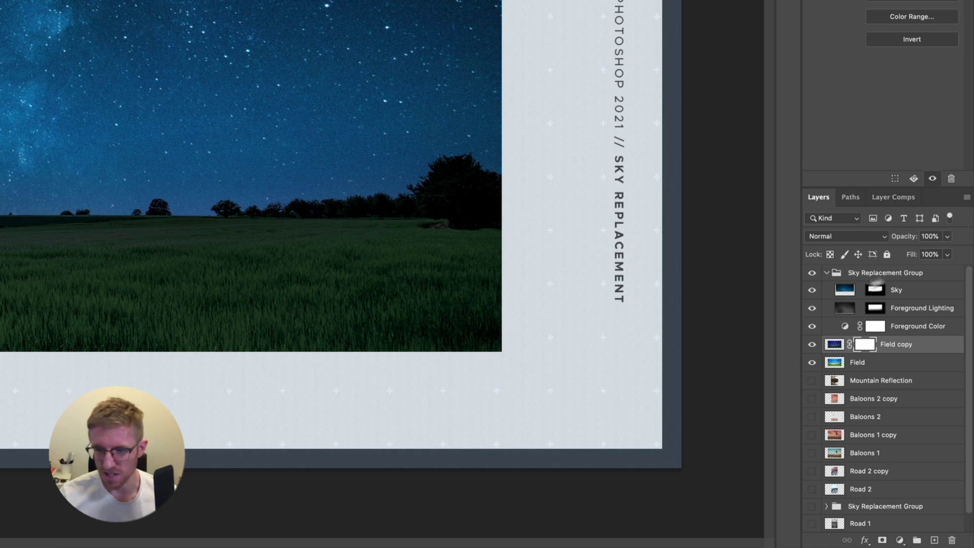
left_click(948, 237)
left_click_drag(947, 252, 936, 255)
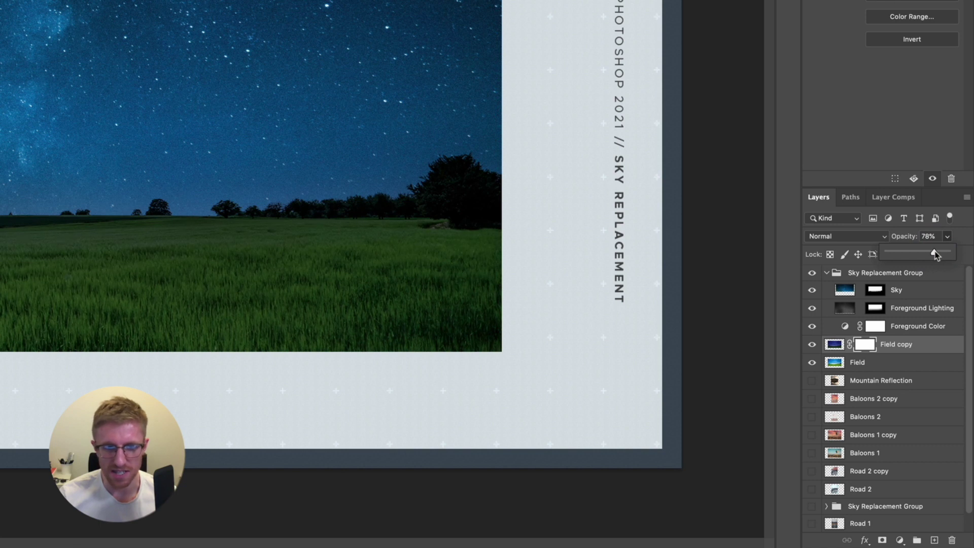